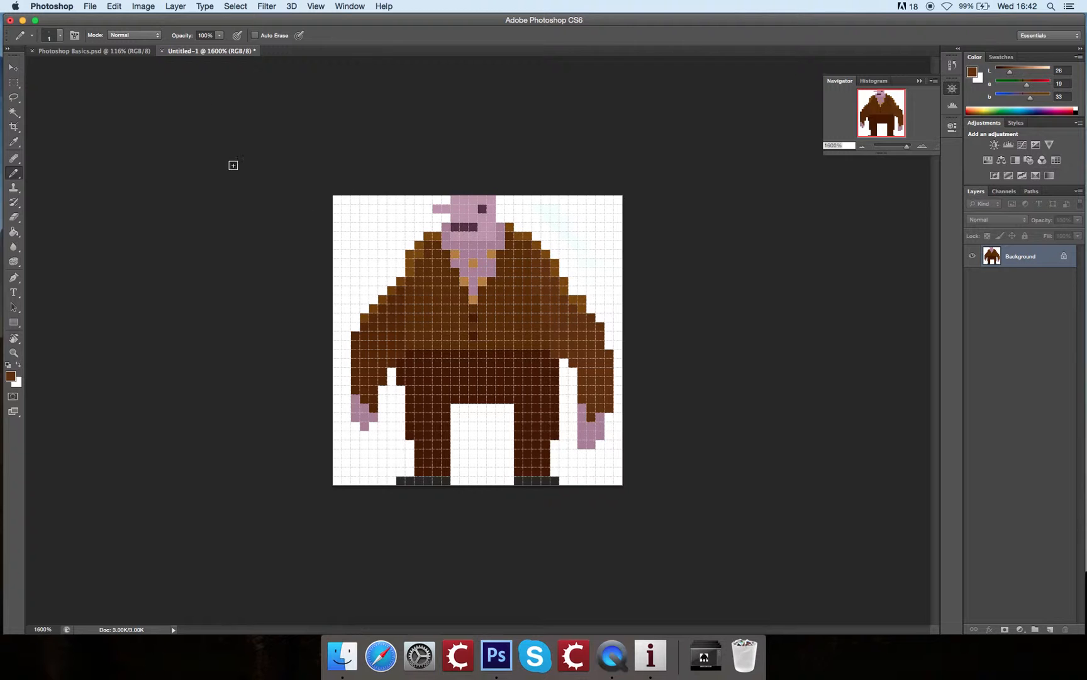
Step: Widen the canvas to 96 pixels, keeping the character anchored in the centre
{"action": "left_click", "coordinate": [141, 5]}
{"action": "left_click", "coordinate": [186, 116]}
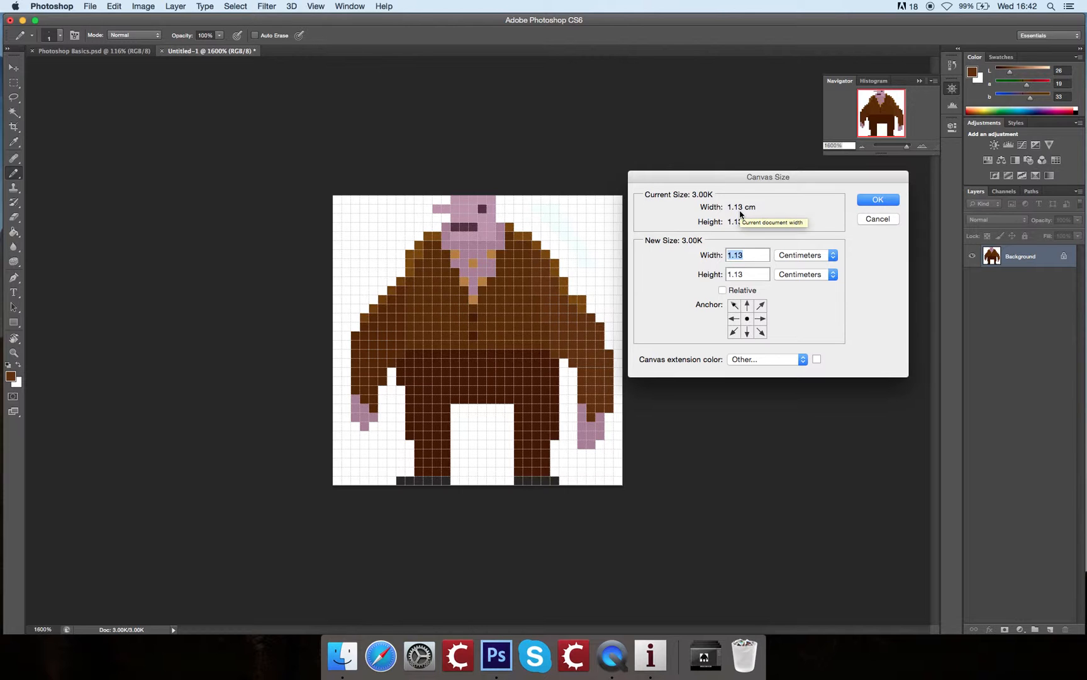
{"action": "left_click", "coordinate": [792, 256]}
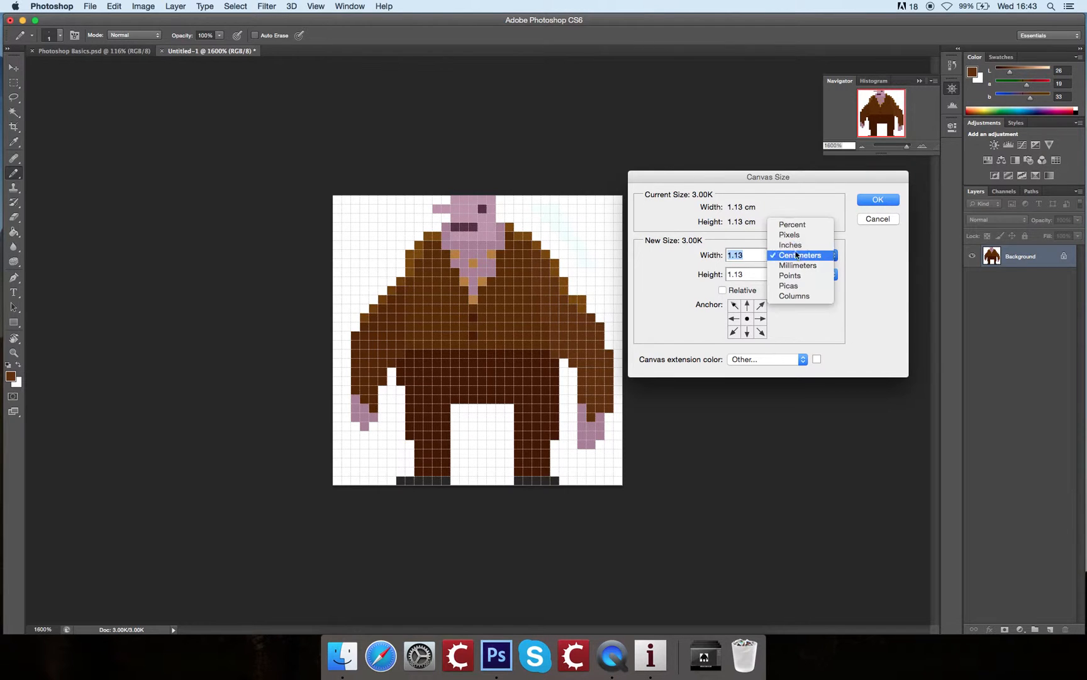
{"action": "left_click", "coordinate": [801, 237]}
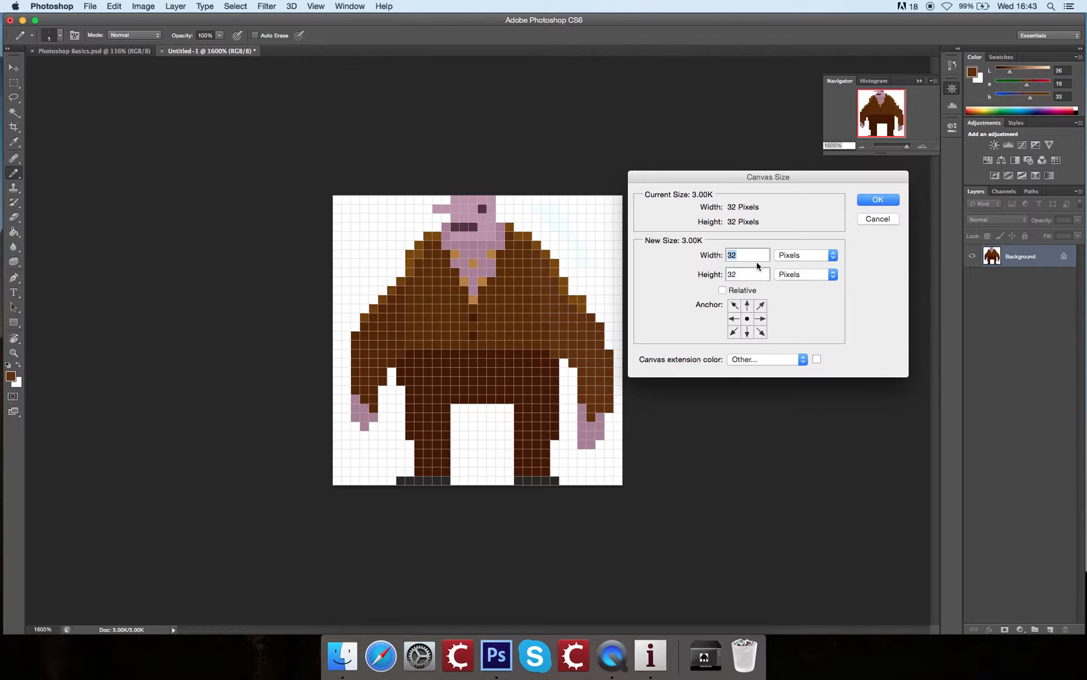
{"action": "type", "text": "96"}
{"action": "key", "text": "Return"}
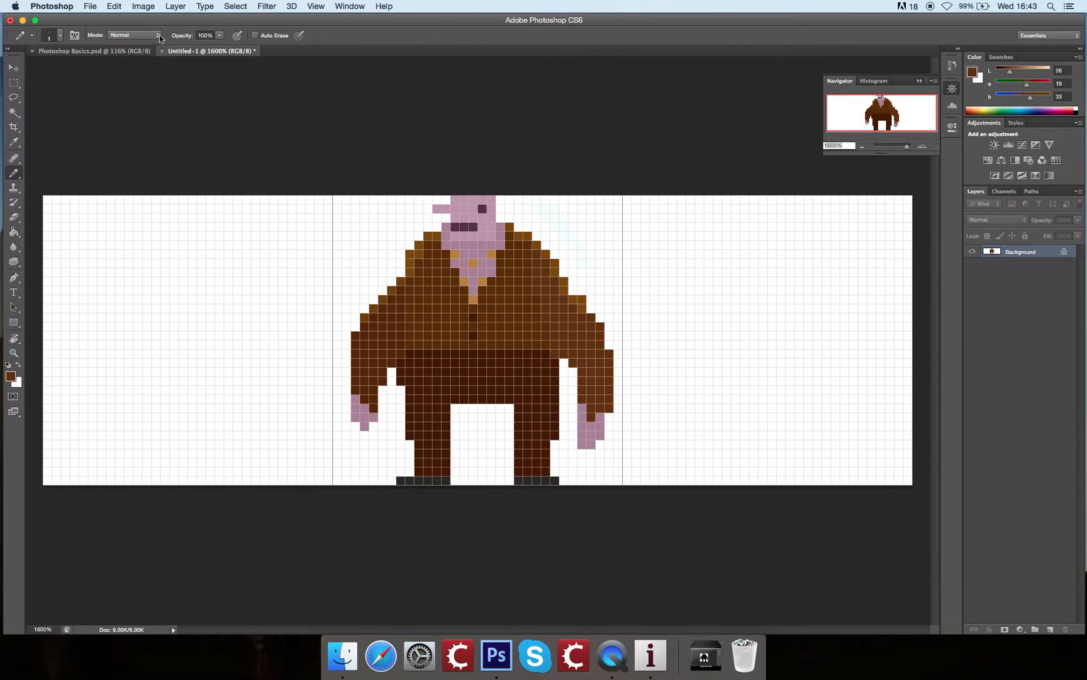
{"action": "left_click", "coordinate": [143, 7]}
{"action": "left_click", "coordinate": [202, 119]}
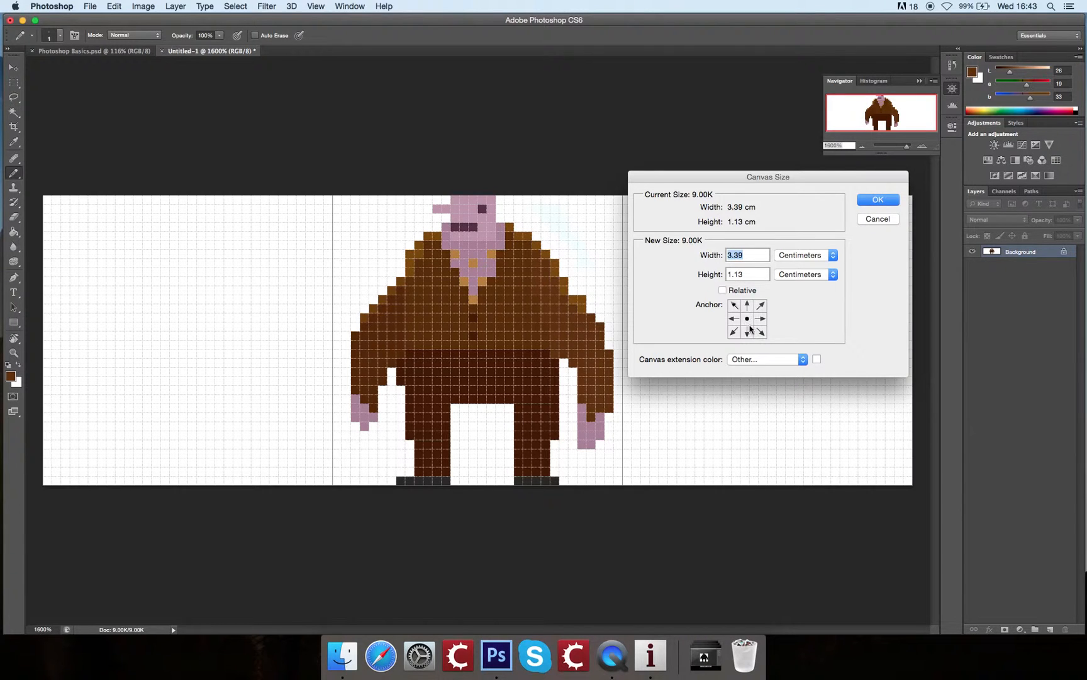
{"action": "left_click", "coordinate": [733, 319]}
{"action": "left_click", "coordinate": [879, 220]}
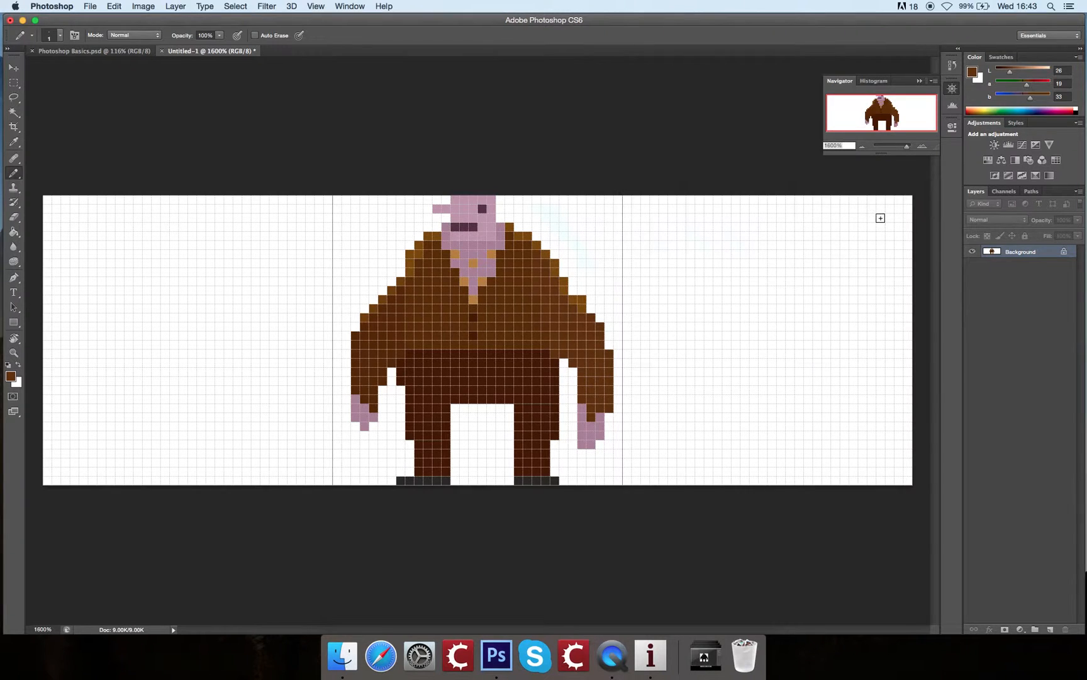
Step: Select the square middle frame around the character with the Rectangular Marquee tool
{"action": "left_click", "coordinate": [14, 83]}
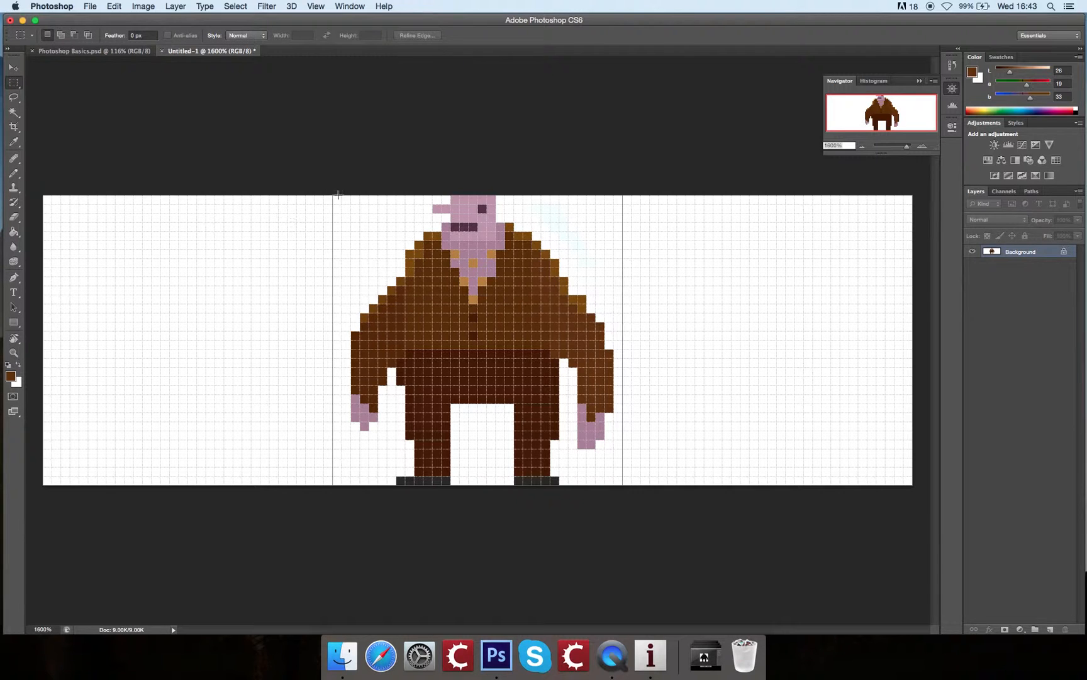
{"action": "left_click_drag", "start_coordinate": [334, 196], "coordinate": [622, 487]}
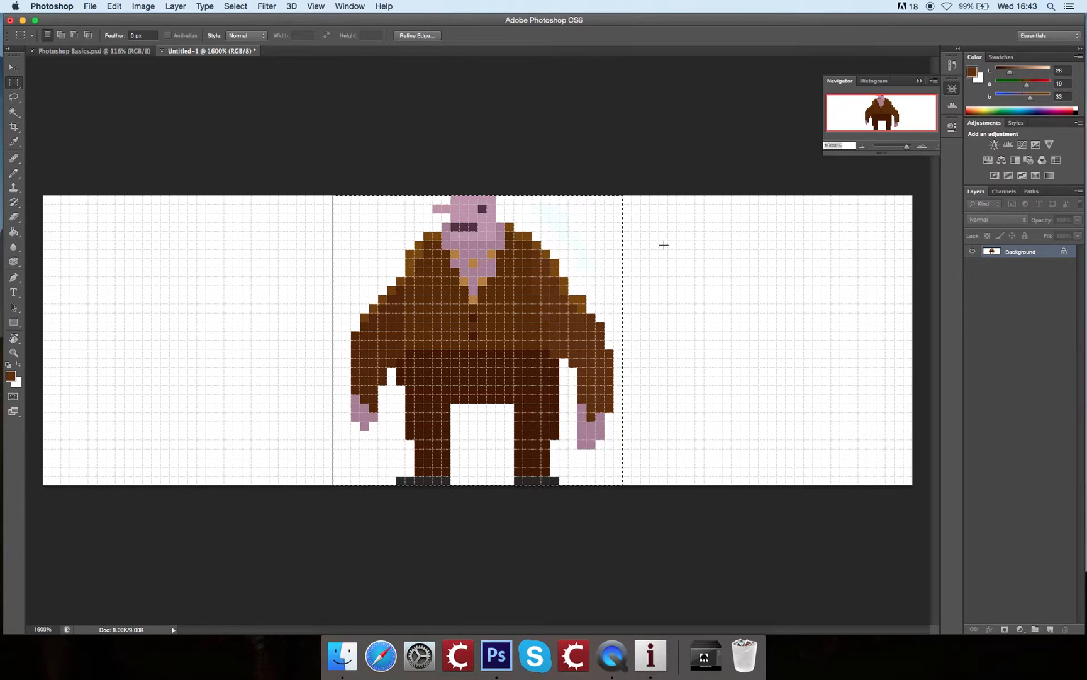
{"action": "left_click", "coordinate": [339, 207]}
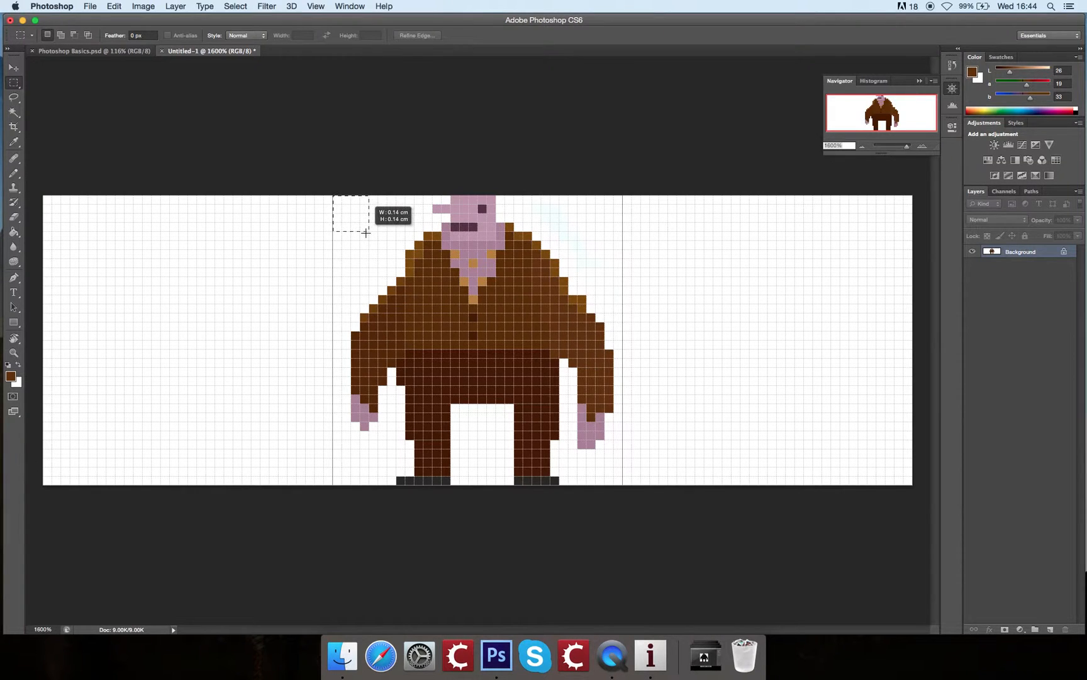
{"action": "left_click_drag", "start_coordinate": [609, 409], "coordinate": [626, 484]}
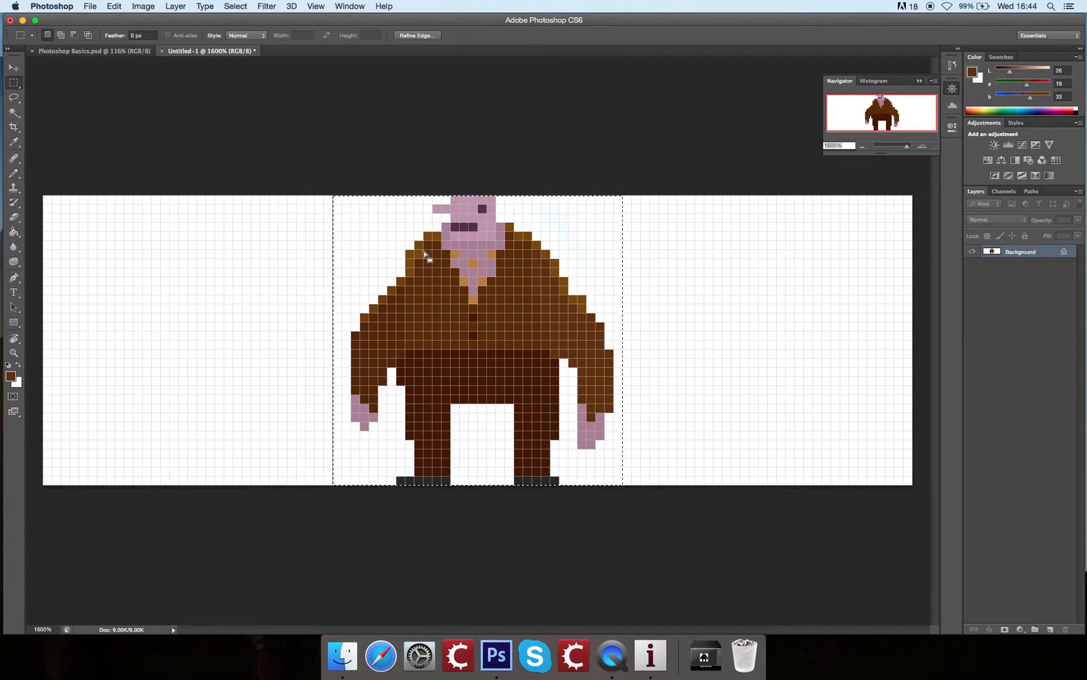
Step: Copy and paste the selected character, and move the duplicate into the empty left frame
{"action": "left_click", "coordinate": [114, 5]}
{"action": "left_click", "coordinate": [157, 99]}
{"action": "left_click", "coordinate": [114, 6]}
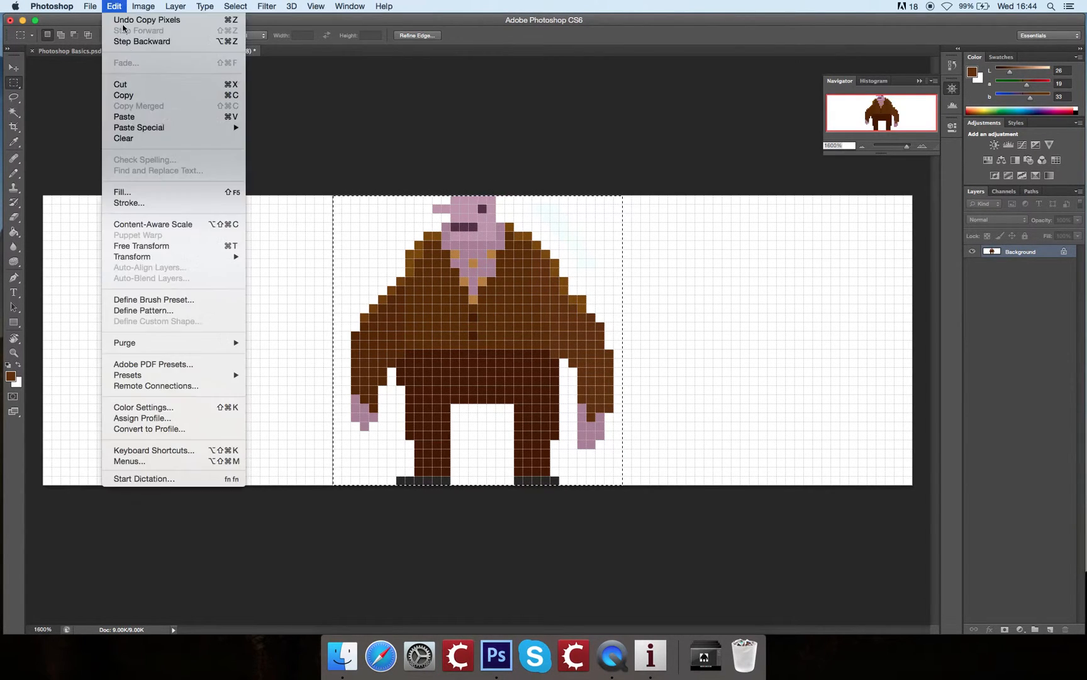
{"action": "left_click", "coordinate": [155, 117]}
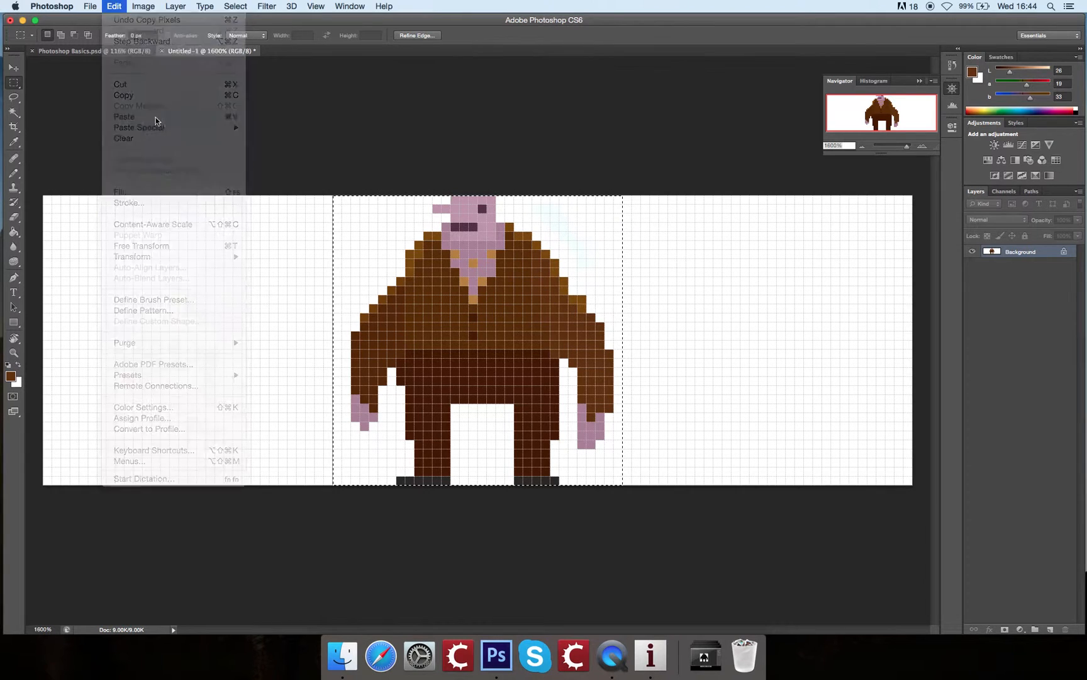
{"action": "left_click", "coordinate": [15, 68]}
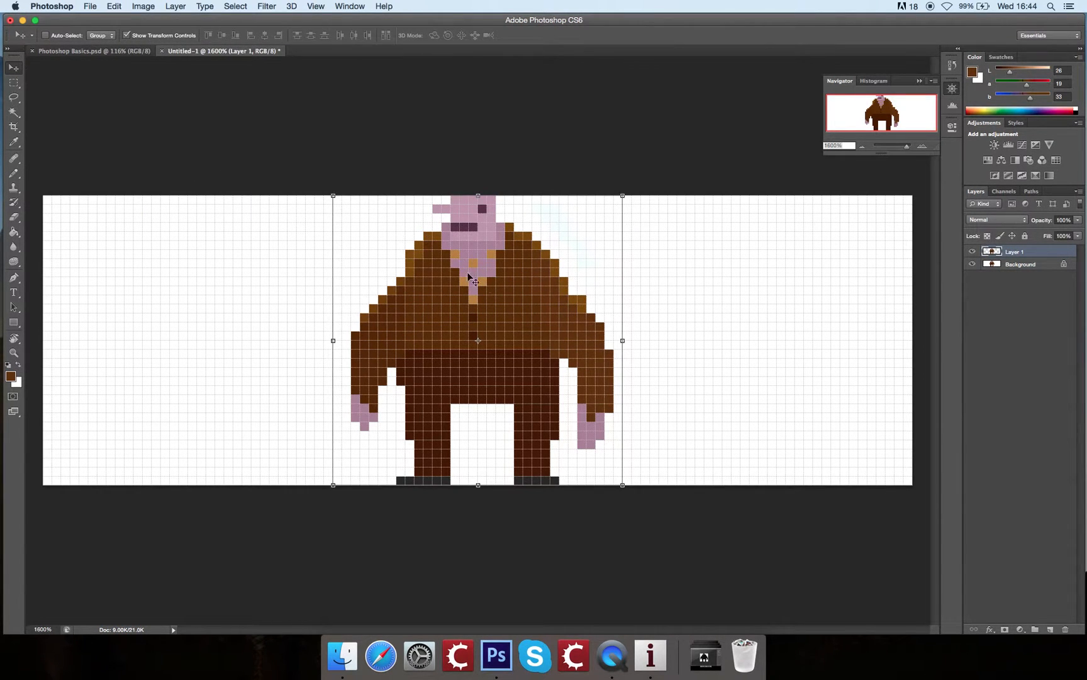
{"action": "left_click_drag", "start_coordinate": [560, 255], "coordinate": [269, 256]}
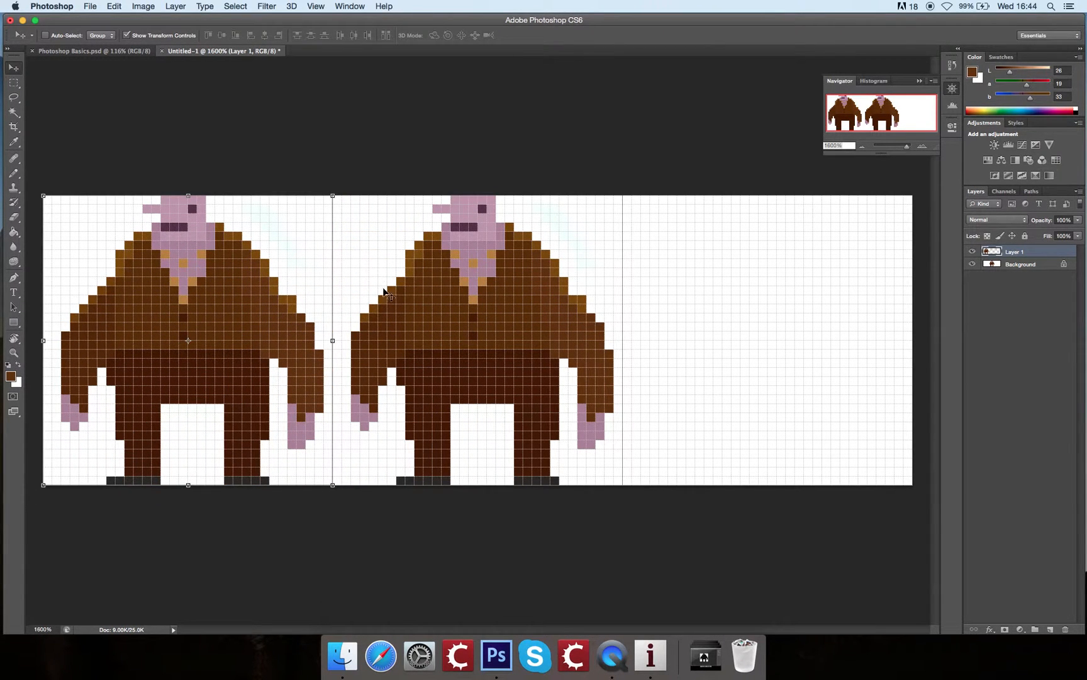
Step: Move the duplicated character over the middle frame and back into the left frame
{"action": "key", "text": "b"}
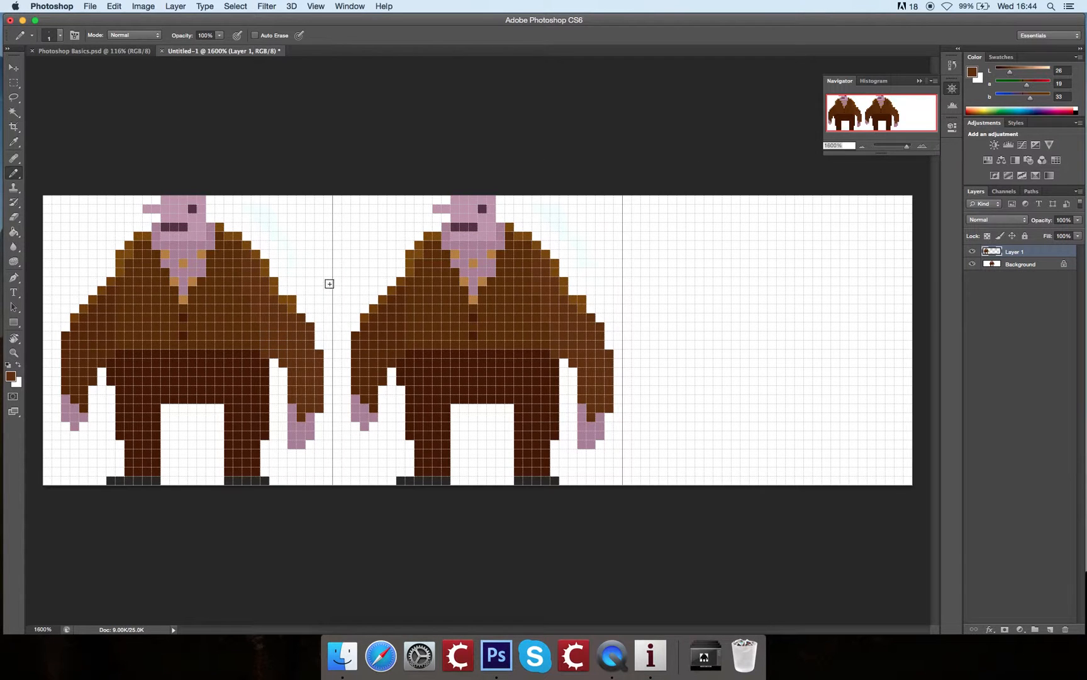
{"action": "key", "text": "v"}
{"action": "left_click_drag", "start_coordinate": [300, 346], "coordinate": [509, 364]}
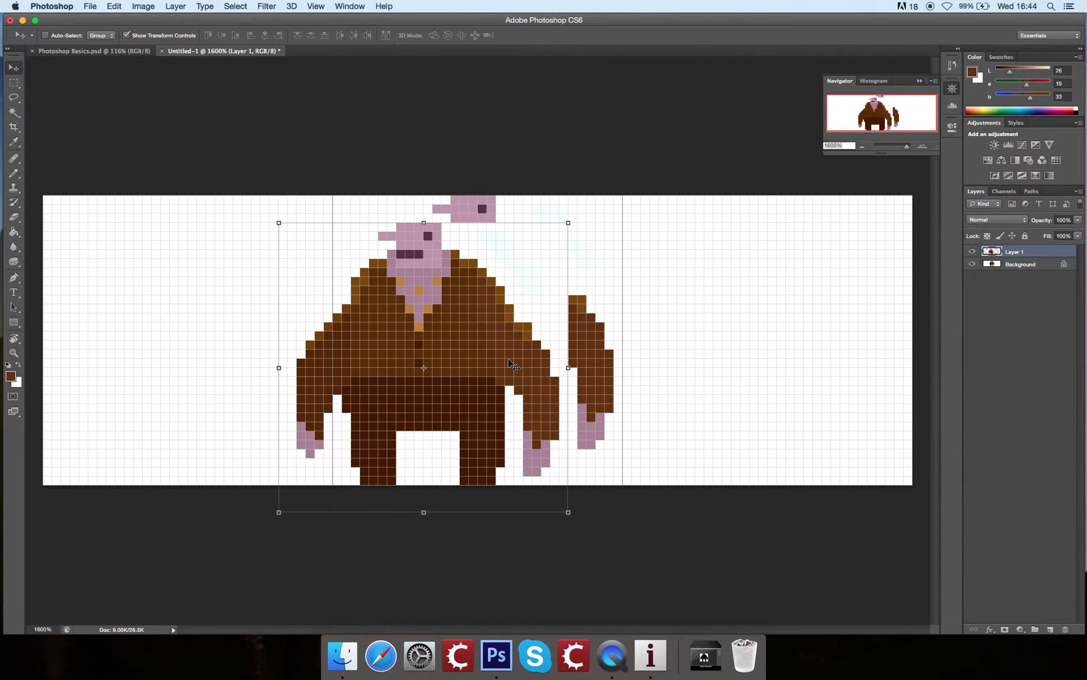
{"action": "left_click_drag", "start_coordinate": [502, 300], "coordinate": [279, 275]}
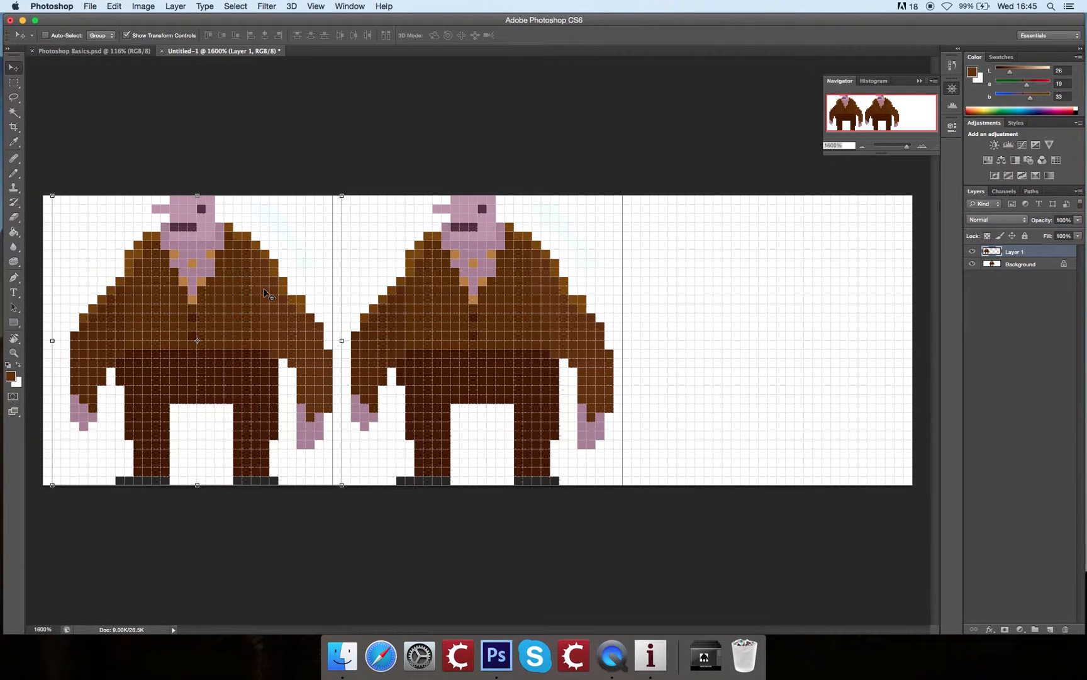
{"action": "key", "text": "b"}
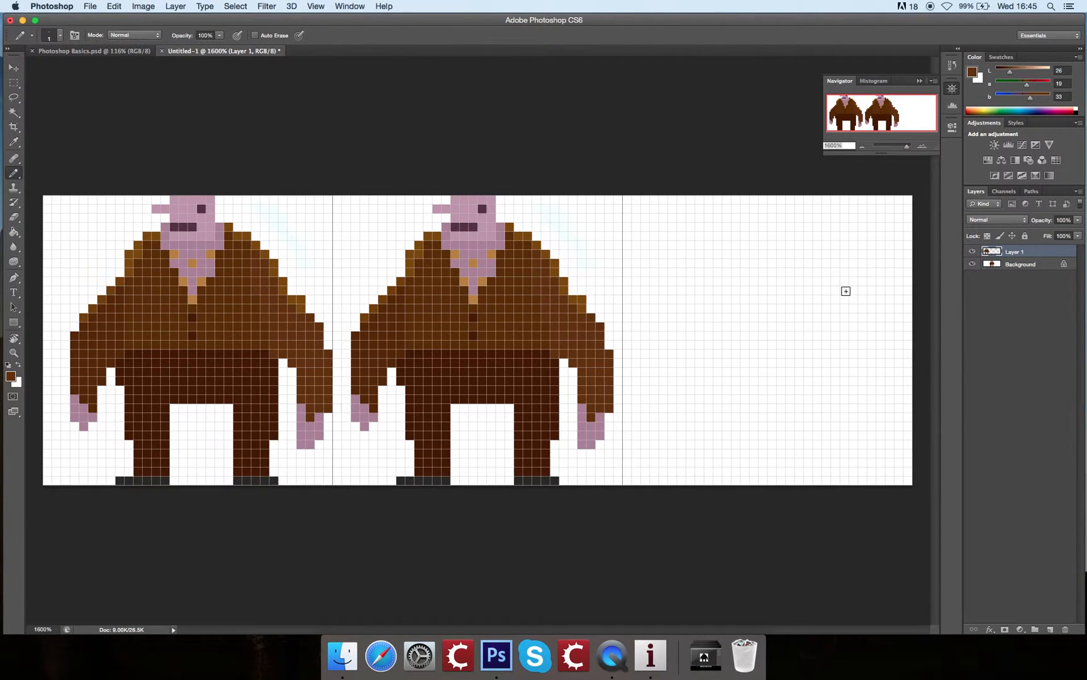
Step: On the Background layer, outline a hill in the empty right frame and fill it with dark green (Lab 26, -48, 33)
{"action": "left_click", "coordinate": [1032, 253], "text": "super"}
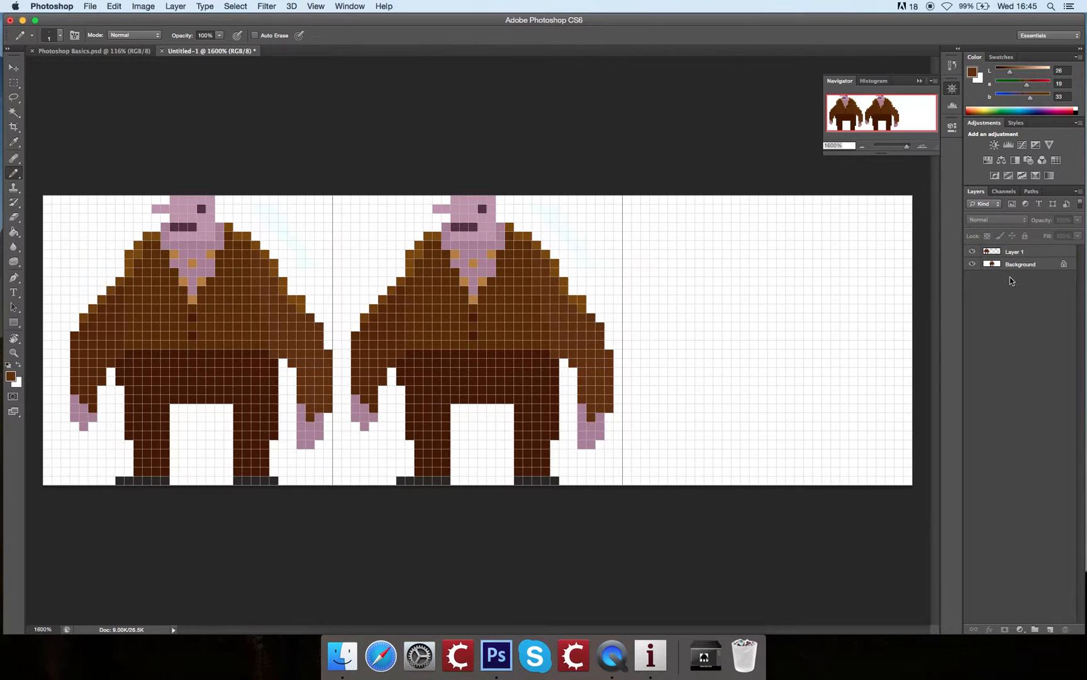
{"action": "left_click", "coordinate": [1017, 266]}
{"action": "left_click_drag", "start_coordinate": [1020, 81], "coordinate": [1013, 82]}
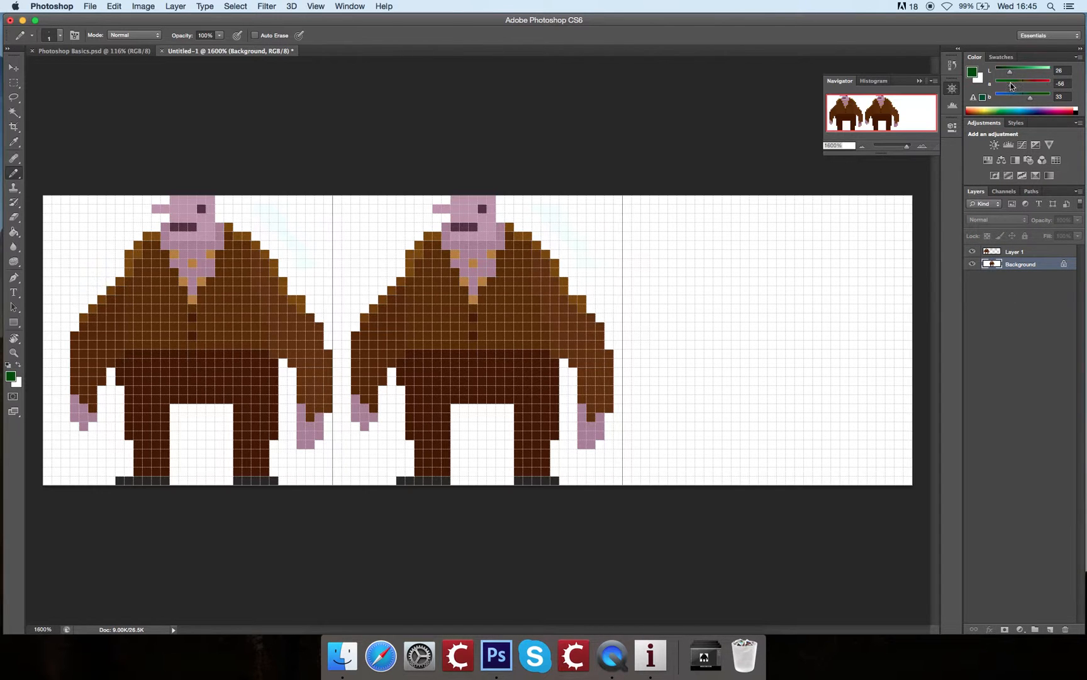
{"action": "mouse_move", "coordinate": [706, 408]}
{"action": "left_mouse_down"}
{"action": "mouse_move", "coordinate": [862, 381]}
{"action": "mouse_move", "coordinate": [863, 391]}
{"action": "left_mouse_up"}
{"action": "mouse_move", "coordinate": [708, 408]}
{"action": "left_mouse_down"}
{"action": "mouse_move", "coordinate": [859, 413]}
{"action": "mouse_move", "coordinate": [863, 392]}
{"action": "left_mouse_up"}
{"action": "key", "text": "g"}
{"action": "left_click", "coordinate": [799, 371]}
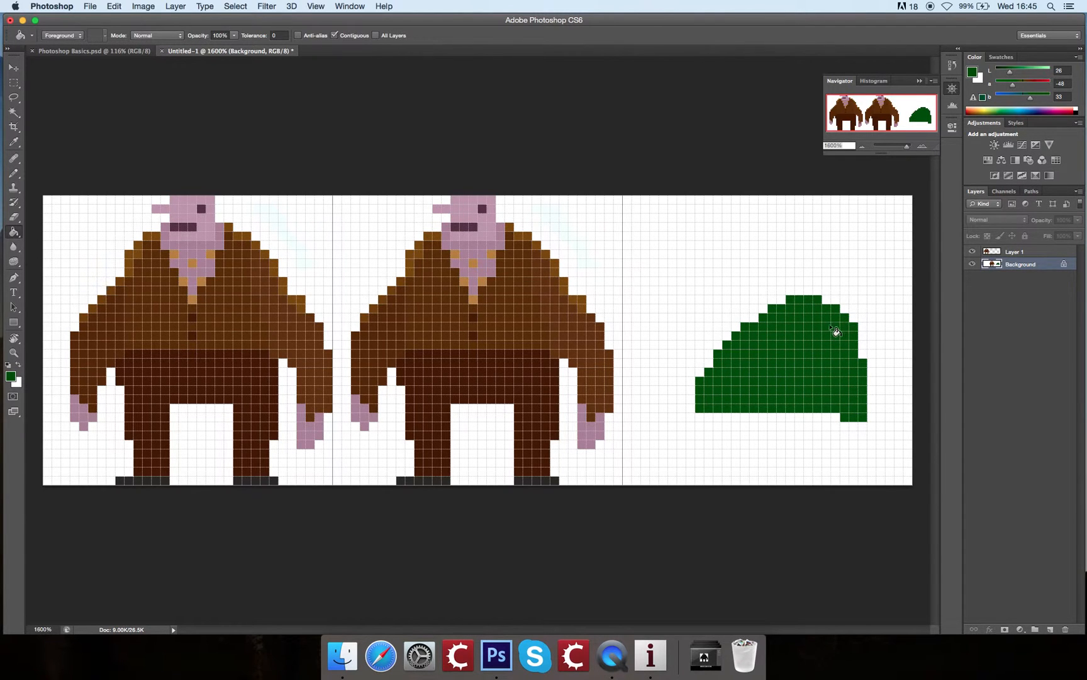
Step: Draw a two-pixel-wide grey post (Lab 57, -6, 4) standing on the dark green hill's peak
{"action": "key", "text": "b"}
{"action": "left_click", "coordinate": [974, 74]}
{"action": "left_click_drag", "start_coordinate": [767, 224], "coordinate": [752, 221]}
{"action": "key", "text": "Return"}
{"action": "mouse_move", "coordinate": [799, 281]}
{"action": "left_mouse_down"}
{"action": "mouse_move", "coordinate": [802, 243]}
{"action": "mouse_move", "coordinate": [809, 292]}
{"action": "left_mouse_up"}
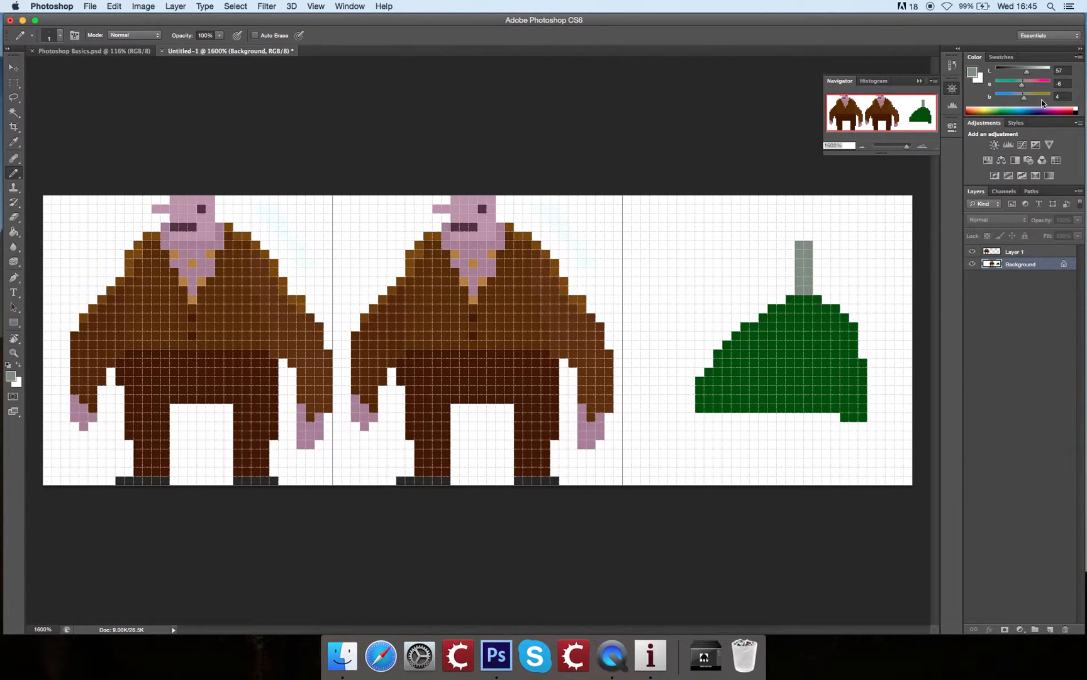
Step: Outline and fill a light green hill overlapping the dark one, using the hill's colour with its lightness raised to 57
{"action": "left_click", "coordinate": [771, 345], "text": "alt"}
{"action": "left_click_drag", "start_coordinate": [1011, 71], "coordinate": [1027, 71]}
{"action": "mouse_move", "coordinate": [822, 413]}
{"action": "left_mouse_down"}
{"action": "mouse_move", "coordinate": [819, 379]}
{"action": "mouse_move", "coordinate": [752, 328]}
{"action": "mouse_move", "coordinate": [705, 326]}
{"action": "mouse_move", "coordinate": [646, 361]}
{"action": "mouse_move", "coordinate": [637, 417]}
{"action": "mouse_move", "coordinate": [836, 417]}
{"action": "left_mouse_up"}
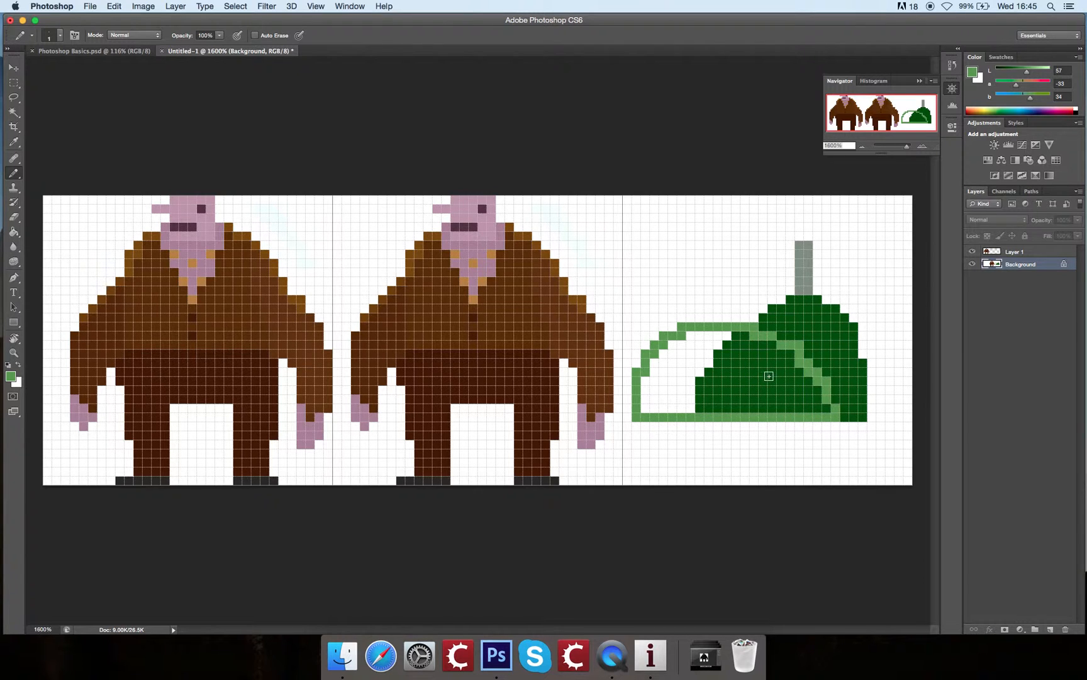
{"action": "key", "text": "g"}
{"action": "left_click", "coordinate": [680, 375]}
{"action": "left_click", "coordinate": [754, 390]}
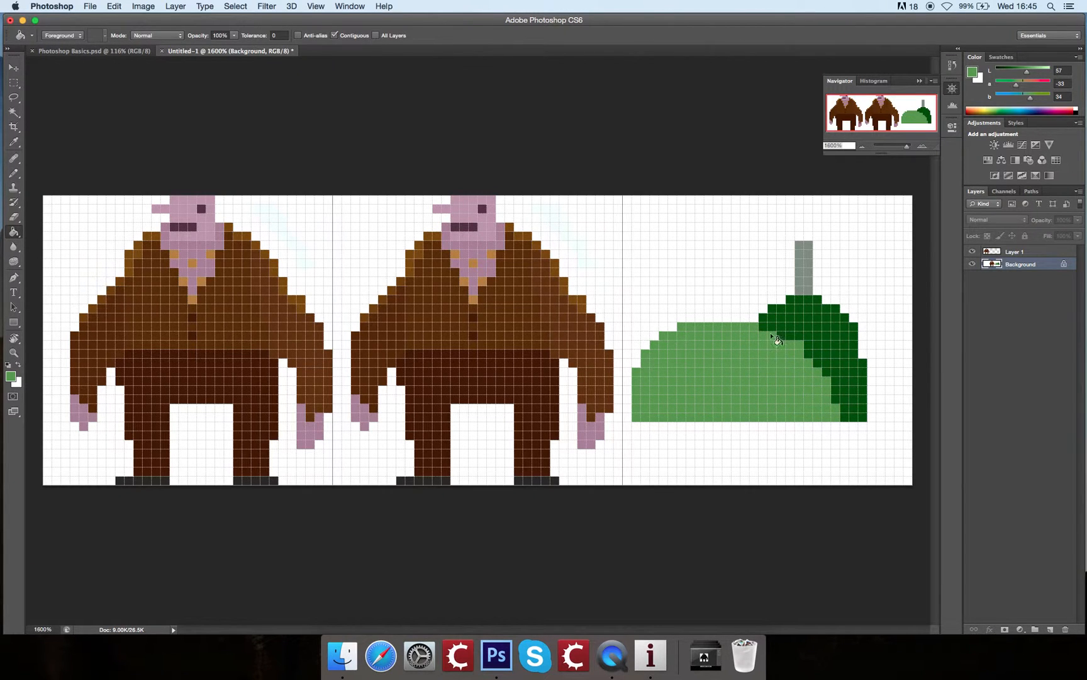
Step: Try to move the light green hill on the Background layer, and undo its fill and outline
{"action": "key", "text": "v"}
{"action": "left_click", "coordinate": [784, 351]}
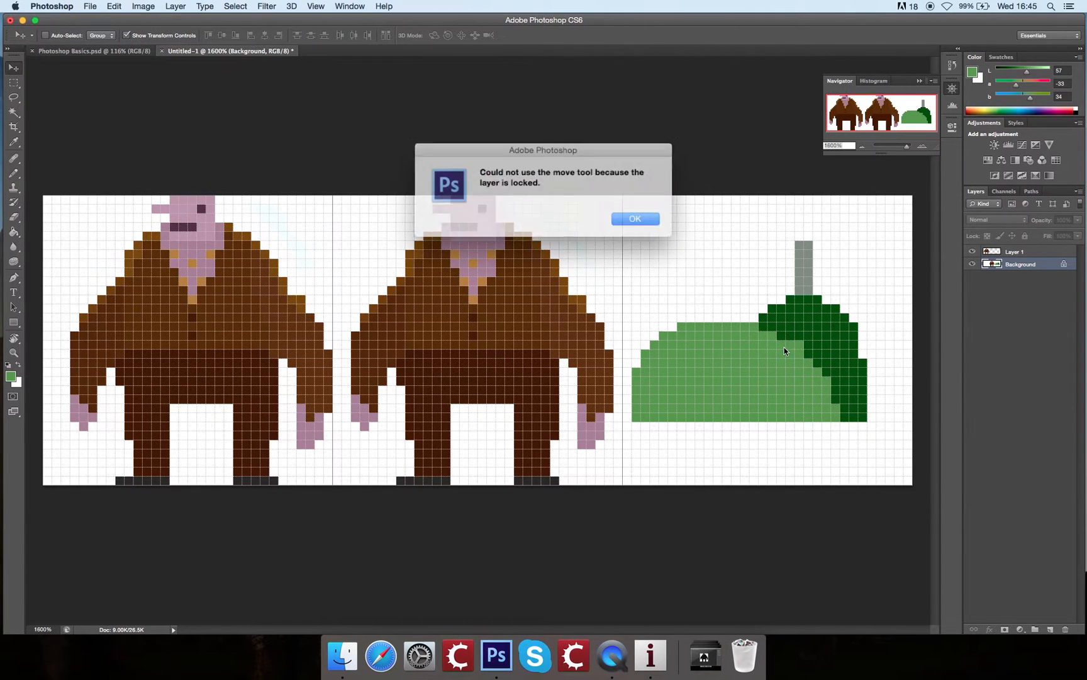
{"action": "left_click", "coordinate": [635, 219]}
{"action": "key", "text": "super+alt+z"}
{"action": "key", "text": "super+alt+z"}
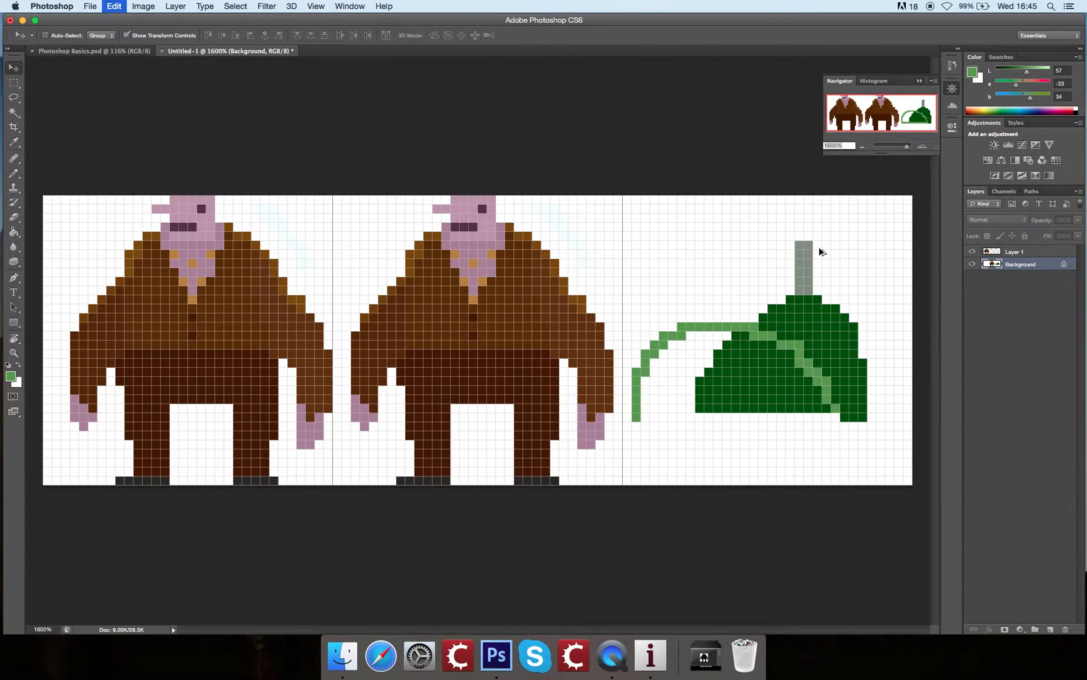
{"action": "key", "text": "super+alt+z"}
Step: Draw and fill a light green hill in front of the dark one on Layer 1, and try moving it
{"action": "left_click", "coordinate": [1013, 252]}
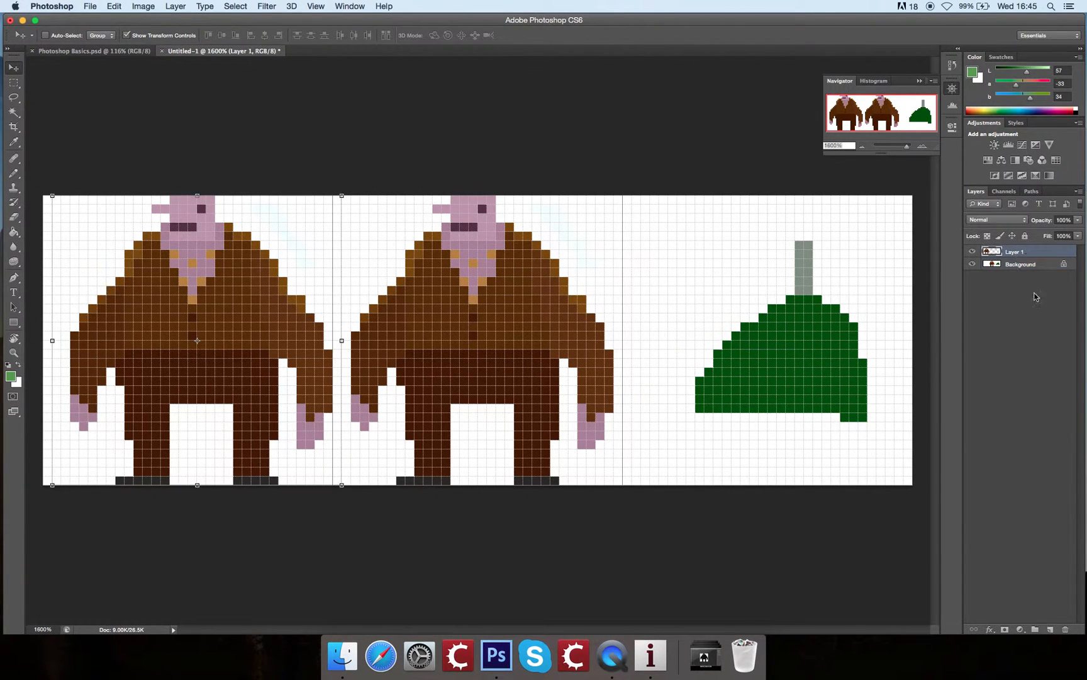
{"action": "key", "text": "b"}
{"action": "mouse_move", "coordinate": [849, 420]}
{"action": "left_mouse_down"}
{"action": "mouse_move", "coordinate": [838, 379]}
{"action": "mouse_move", "coordinate": [766, 339]}
{"action": "mouse_move", "coordinate": [704, 342]}
{"action": "mouse_move", "coordinate": [663, 374]}
{"action": "mouse_move", "coordinate": [664, 420]}
{"action": "left_mouse_up"}
{"action": "left_click_drag", "start_coordinate": [679, 421], "coordinate": [855, 419]}
{"action": "key", "text": "g"}
{"action": "left_click", "coordinate": [763, 391]}
{"action": "key", "text": "b"}
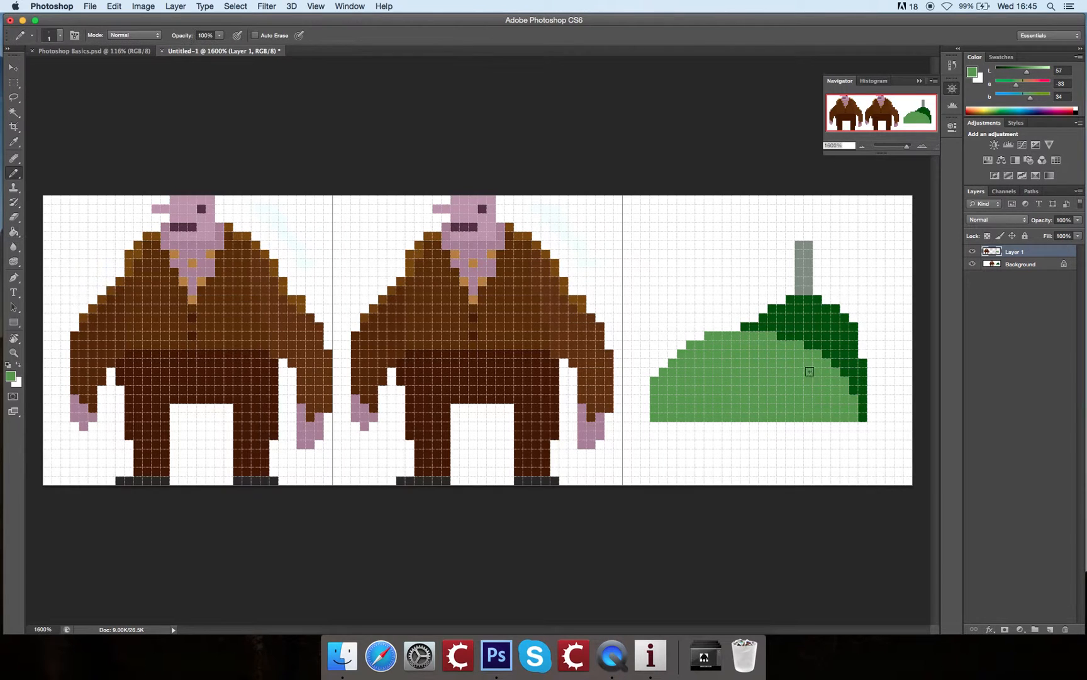
{"action": "key", "text": "v"}
{"action": "mouse_move", "coordinate": [795, 373]}
{"action": "left_mouse_down"}
{"action": "mouse_move", "coordinate": [745, 383]}
{"action": "mouse_move", "coordinate": [848, 388]}
{"action": "mouse_move", "coordinate": [808, 381]}
{"action": "mouse_move", "coordinate": [820, 391]}
{"action": "left_mouse_up"}
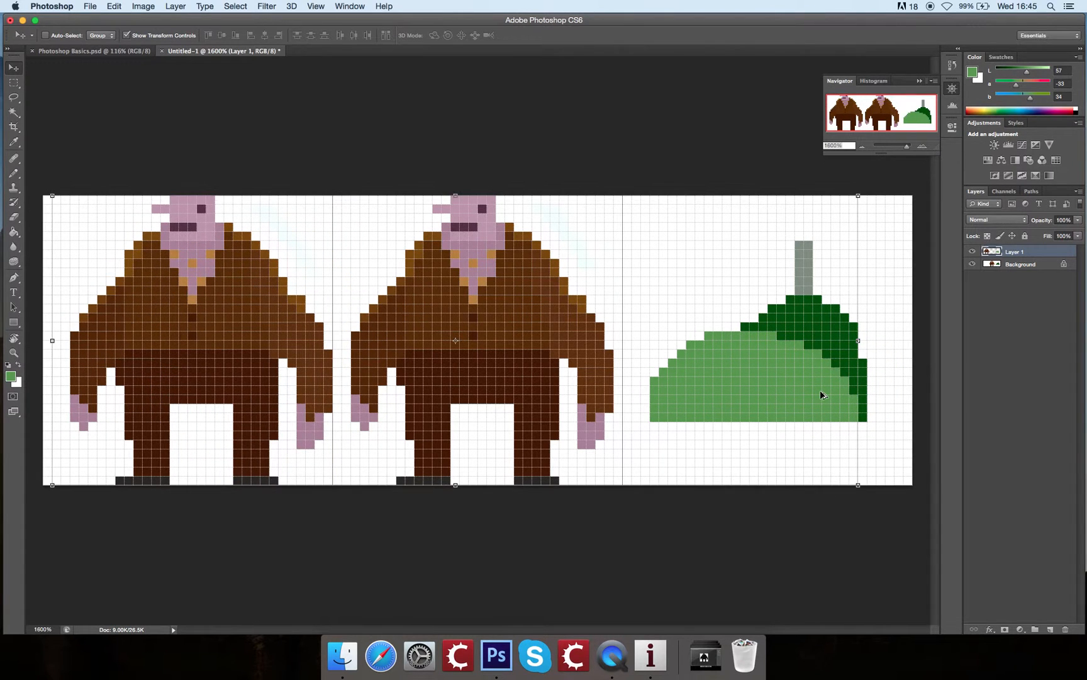
Step: Undo both hills and the grey post so the right frame is empty
{"action": "key", "text": "alt+super+z"}
{"action": "key", "text": "alt+super+z"}
{"action": "key", "text": "alt+super+z"}
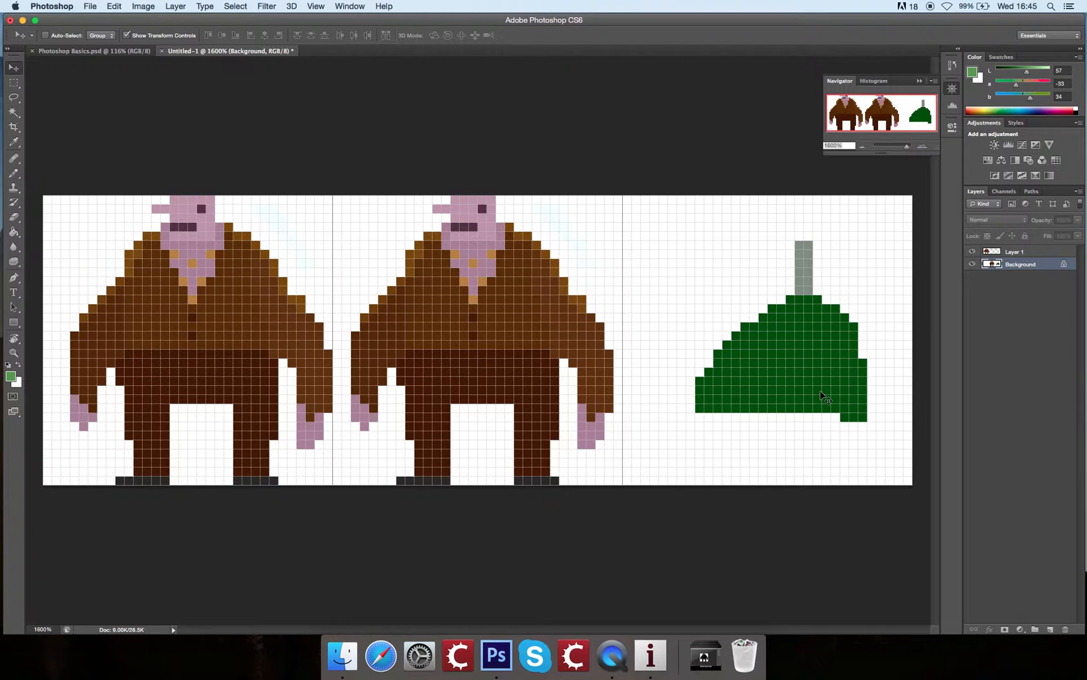
{"action": "key", "text": "alt+super+z"}
{"action": "key", "text": "alt+super+z"}
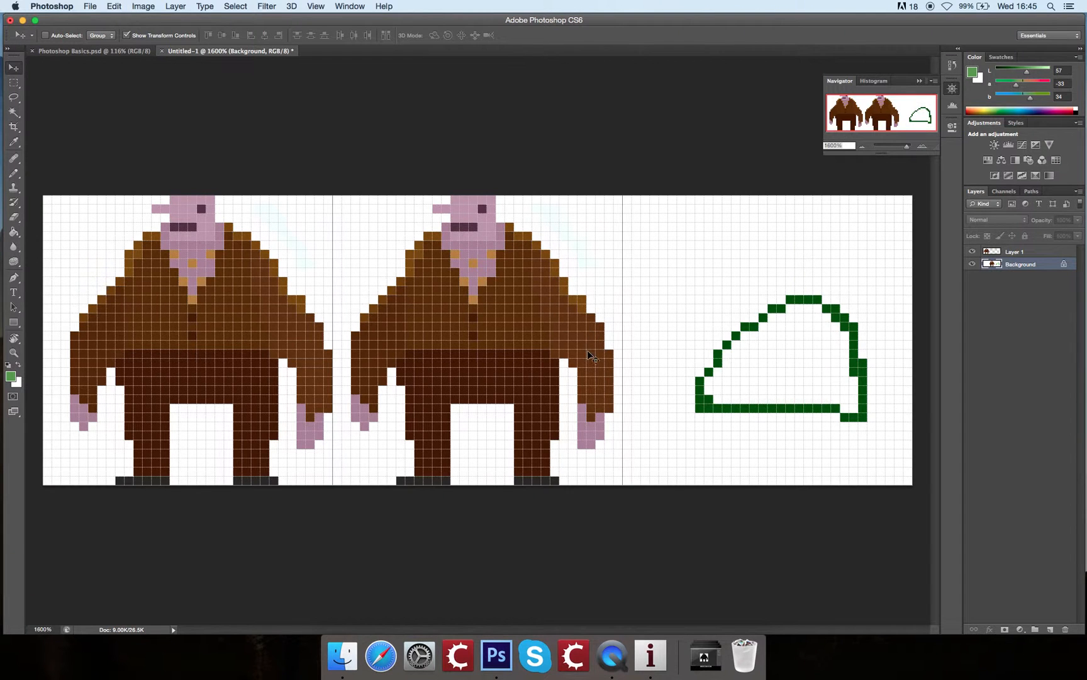
{"action": "key", "text": "alt+super+z"}
{"action": "key", "text": "alt+super+z"}
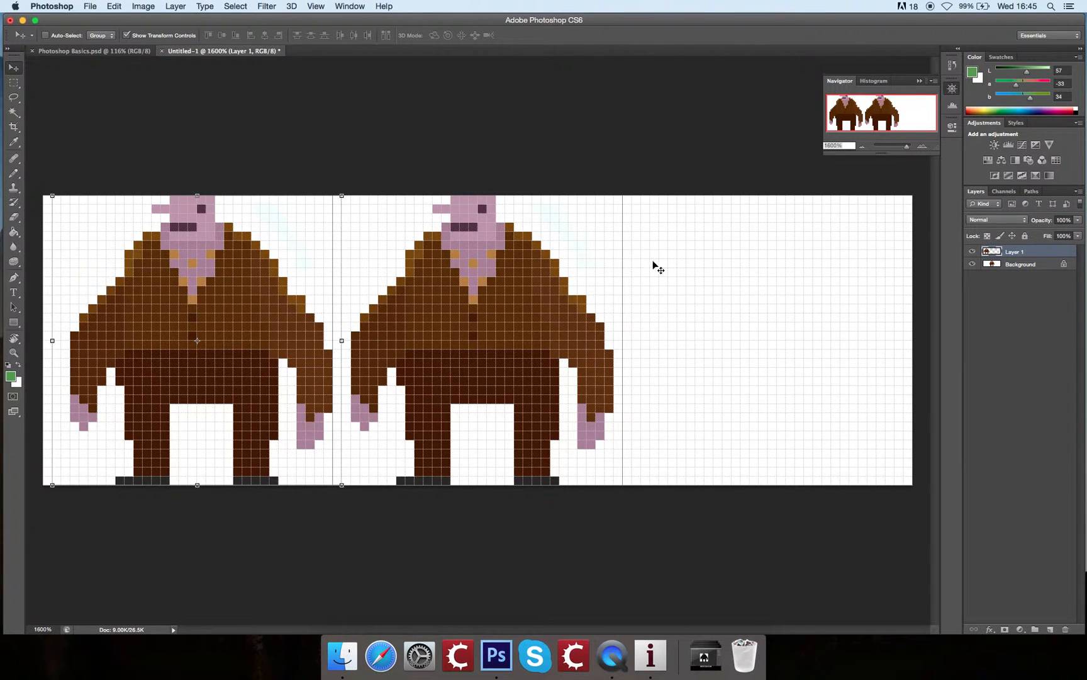
Step: Paste the copied character again as a new layer and move it into the empty right frame
{"action": "key", "text": "b"}
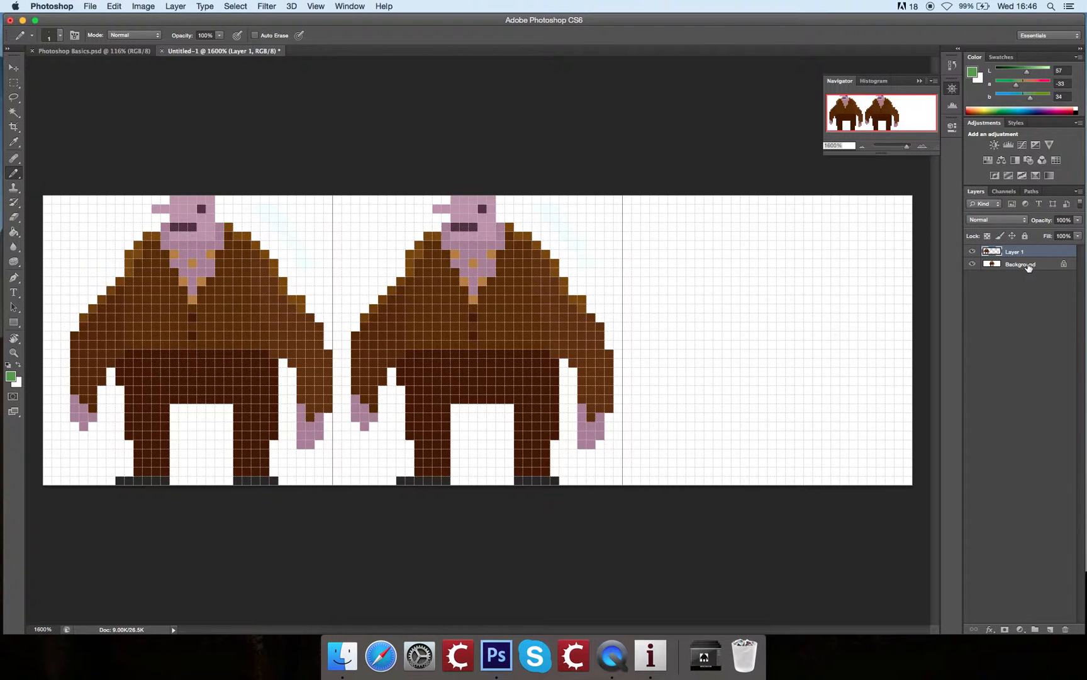
{"action": "key", "text": "super+v"}
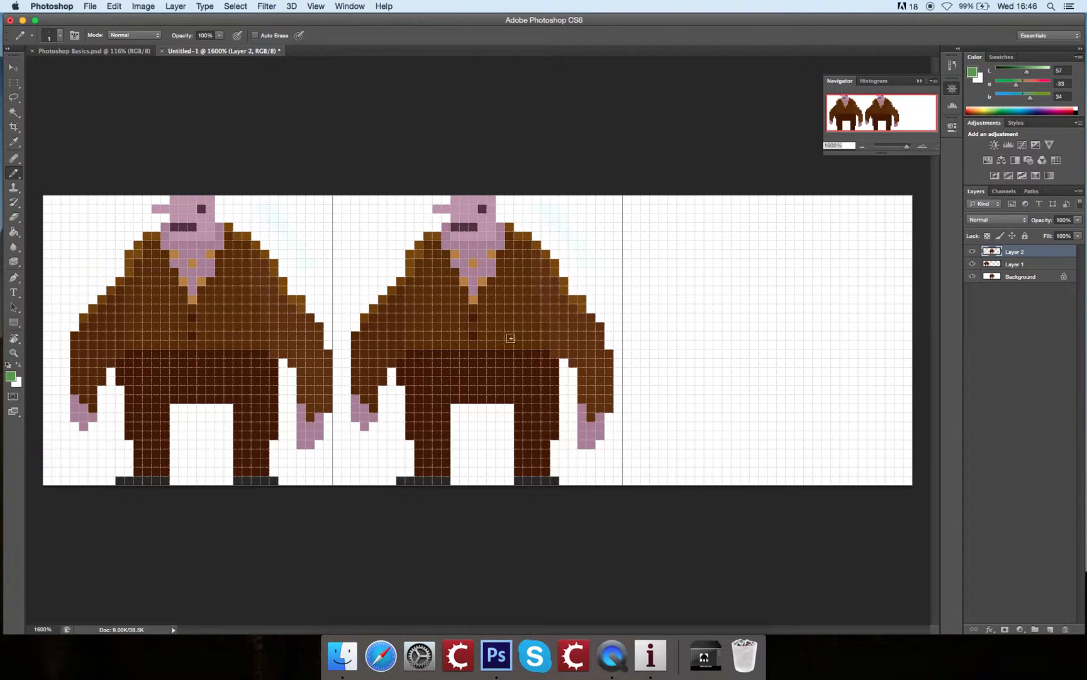
{"action": "key", "text": "v"}
{"action": "left_click_drag", "start_coordinate": [422, 337], "coordinate": [708, 326]}
{"action": "key", "text": "b"}
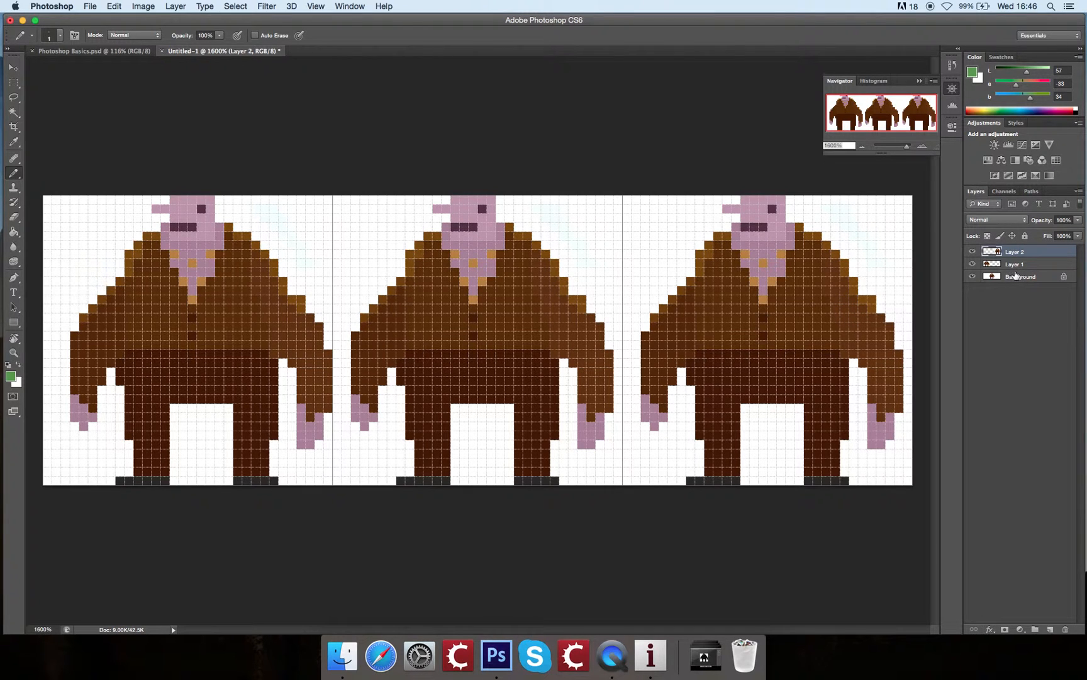
Step: Step back past both pasted character layers to the selected character in the middle frame on the Background layer
{"action": "left_click", "coordinate": [1020, 284]}
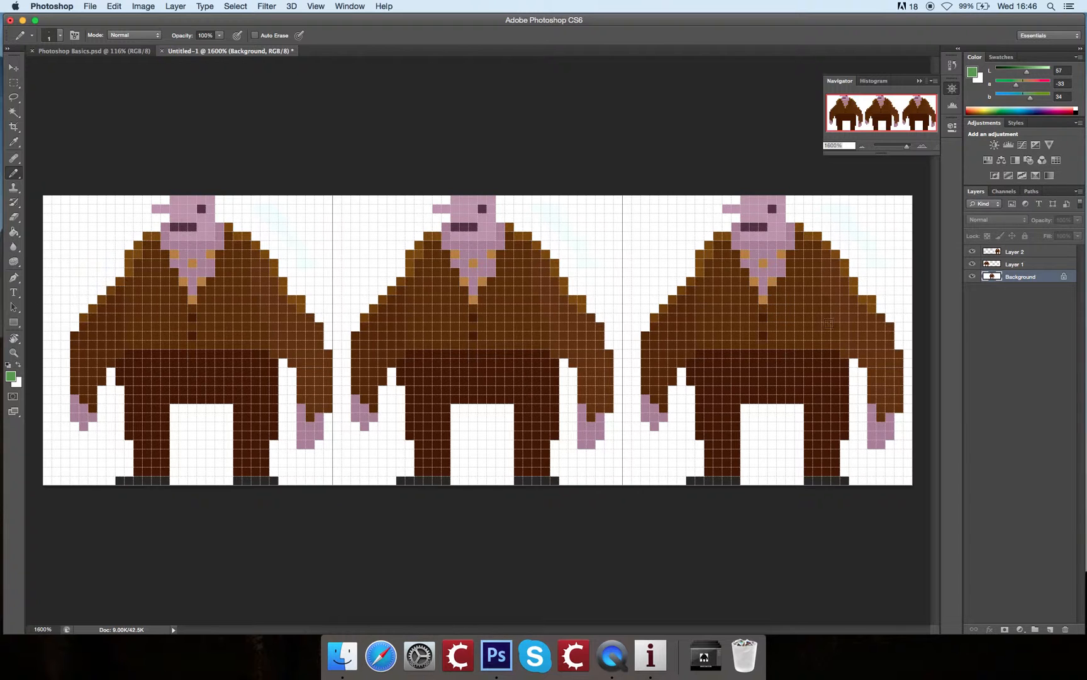
{"action": "mouse_move", "coordinate": [620, 426]}
{"action": "left_mouse_down"}
{"action": "mouse_move", "coordinate": [614, 296]}
{"action": "mouse_move", "coordinate": [554, 271]}
{"action": "mouse_move", "coordinate": [503, 302]}
{"action": "mouse_move", "coordinate": [604, 355]}
{"action": "mouse_move", "coordinate": [626, 428]}
{"action": "mouse_move", "coordinate": [607, 450]}
{"action": "left_mouse_up"}
{"action": "key", "text": "super+z"}
{"action": "key", "text": "alt+super+z"}
{"action": "key", "text": "alt+super+z"}
{"action": "key", "text": "alt+super+z"}
{"action": "key", "text": "alt+super+z"}
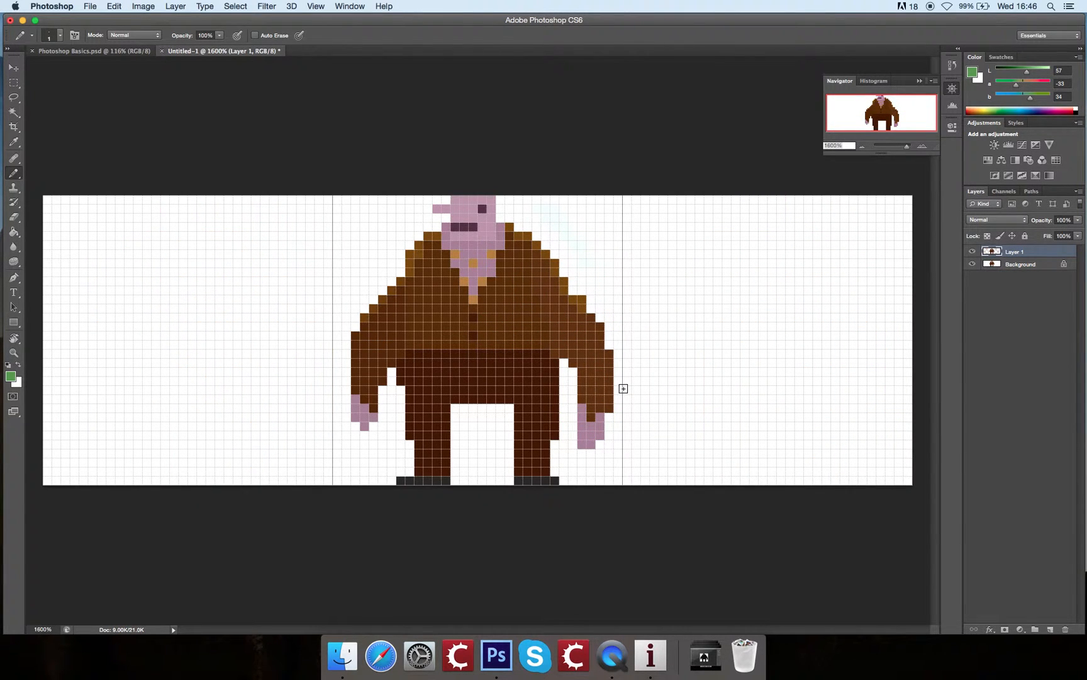
{"action": "key", "text": "alt+super+z"}
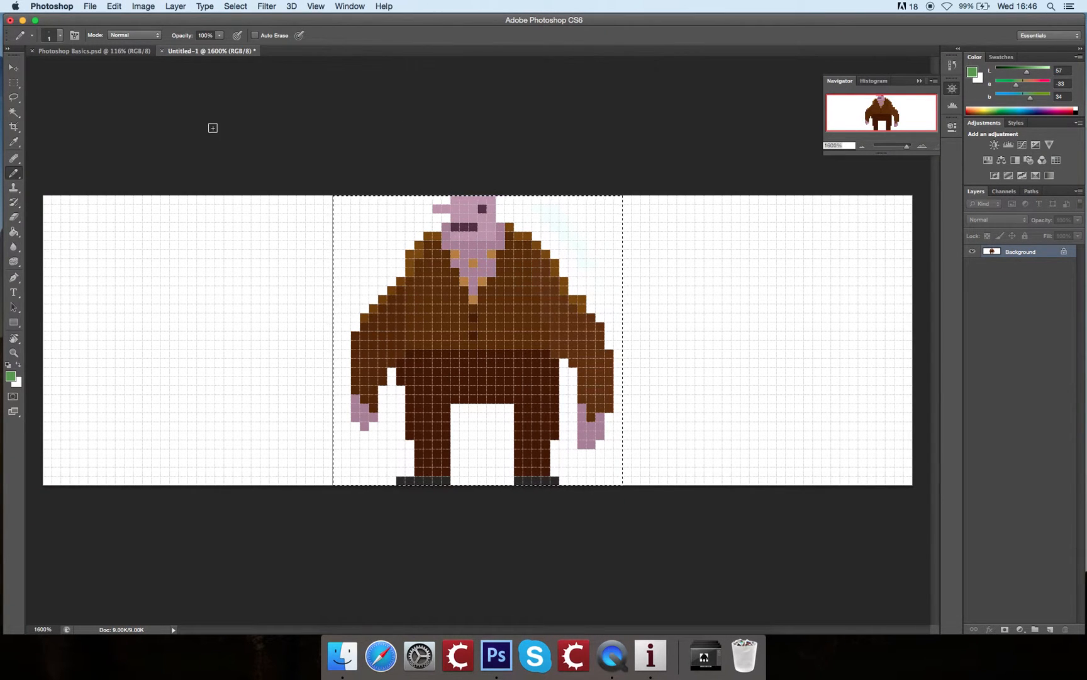
Step: Move the selected character into the left frame, duplicate it into the middle and right frames on the Background layer, and deselect
{"action": "left_click", "coordinate": [14, 68]}
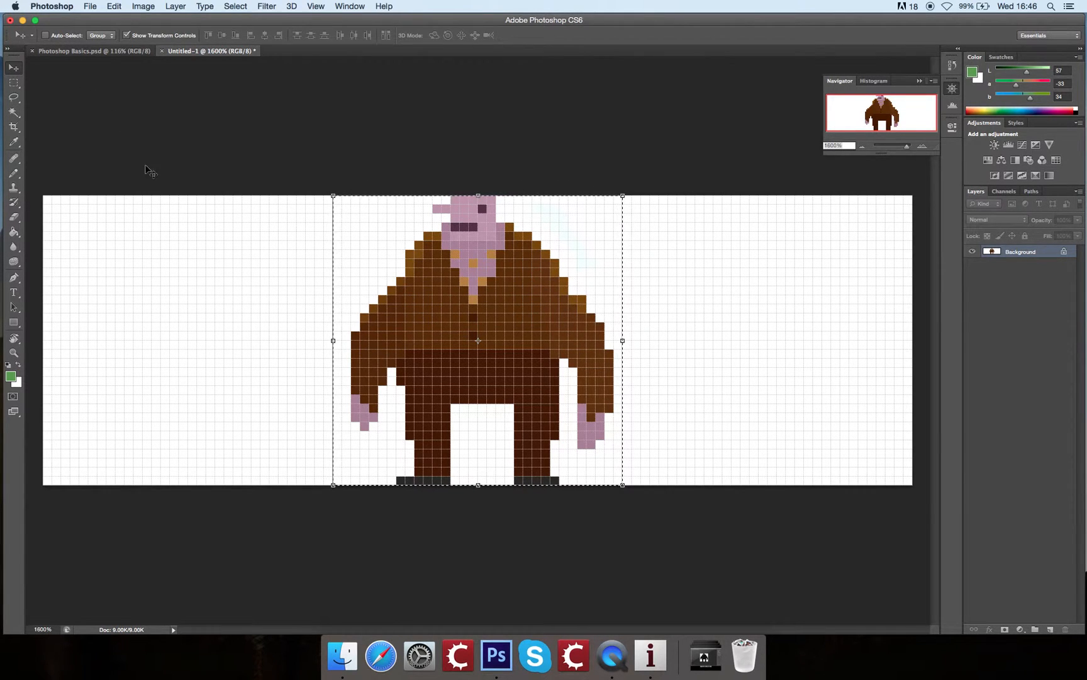
{"action": "left_click_drag", "start_coordinate": [429, 275], "coordinate": [155, 256]}
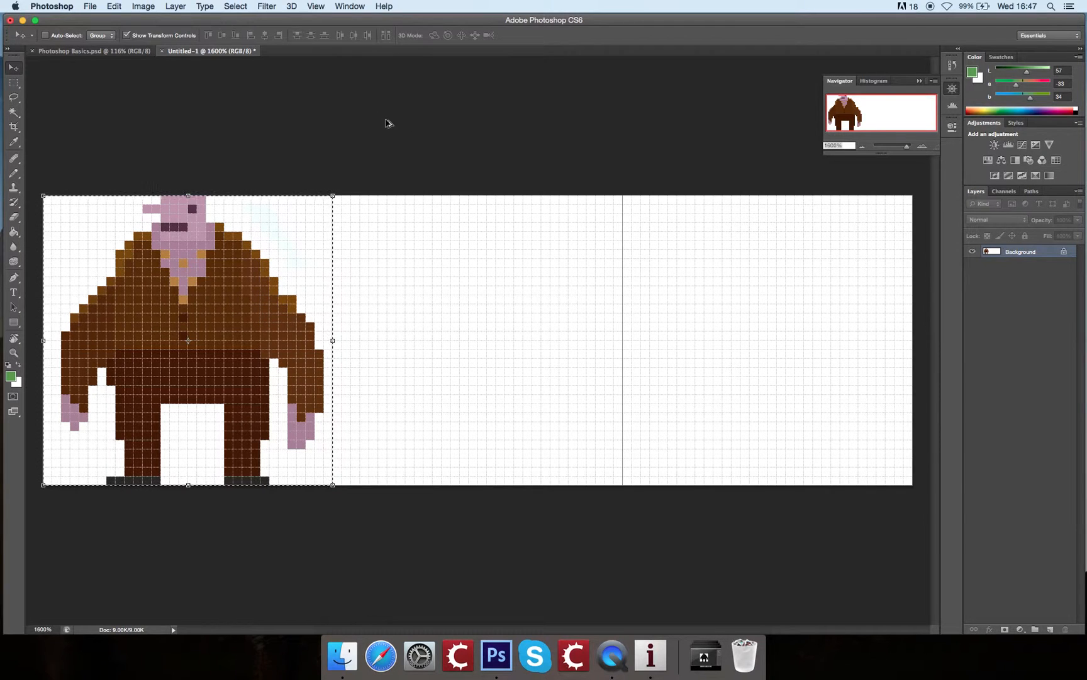
{"action": "left_click_drag", "start_coordinate": [257, 287], "coordinate": [800, 289]}
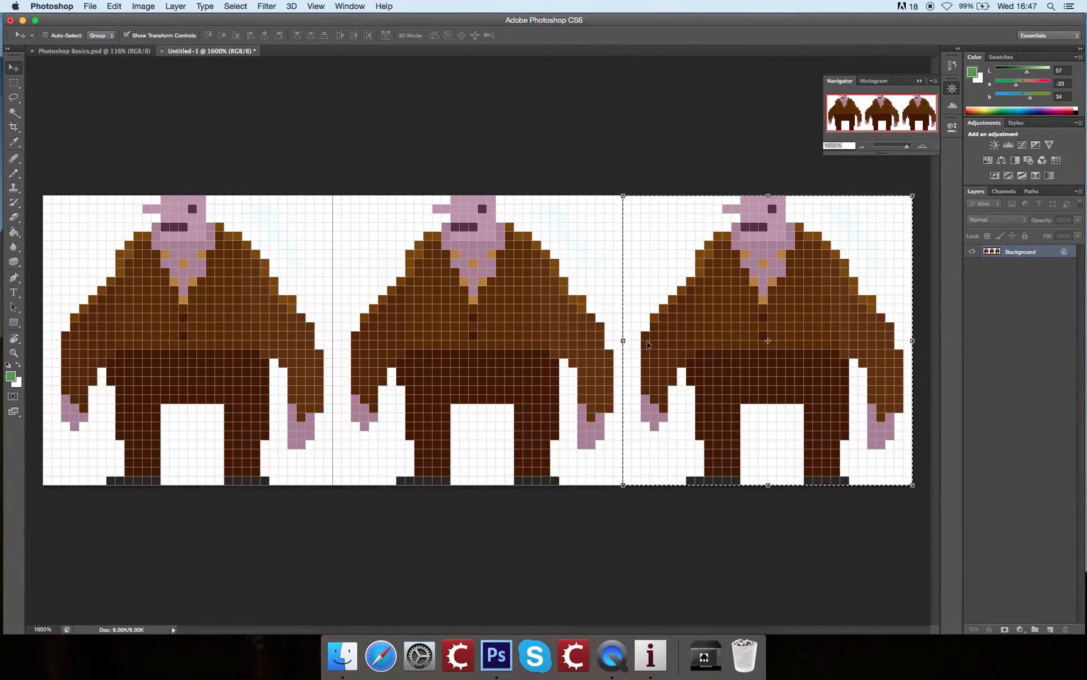
{"action": "key", "text": "super+d"}
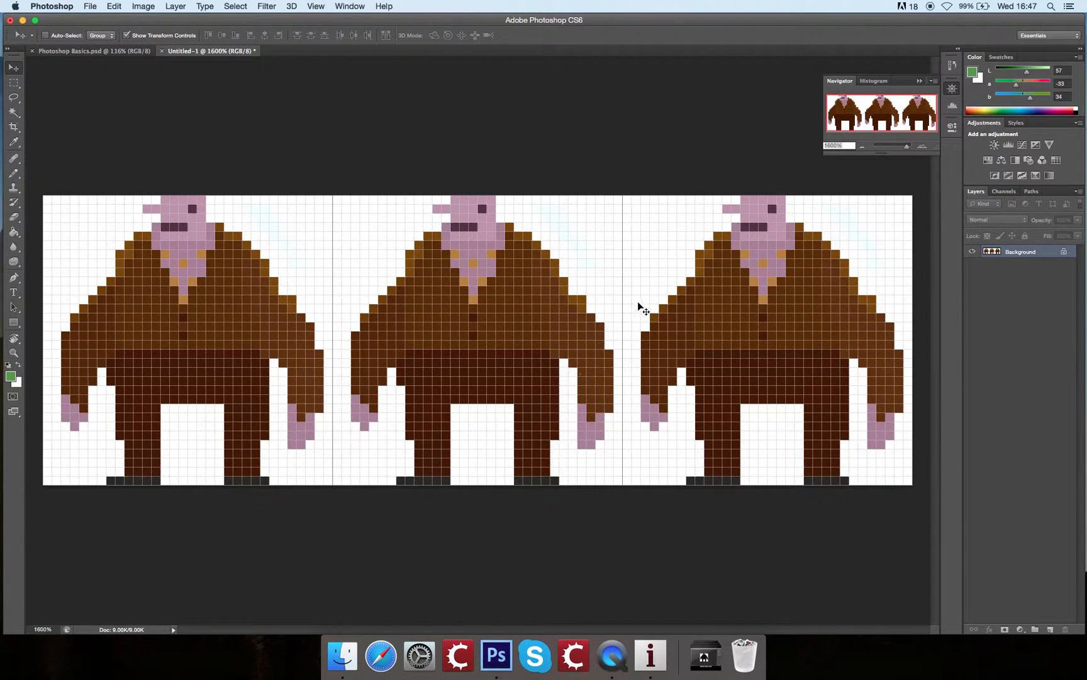
Step: Restore the last selection around the right frame and deselect it again
{"action": "left_click", "coordinate": [235, 6]}
{"action": "left_click", "coordinate": [243, 42]}
{"action": "left_click", "coordinate": [235, 6]}
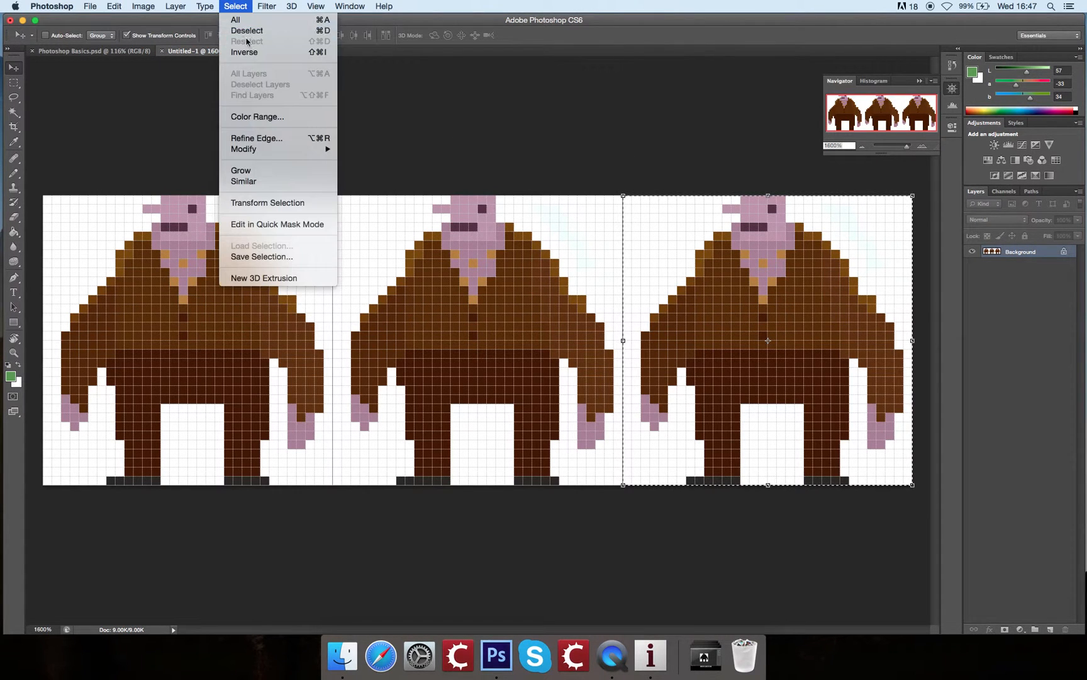
{"action": "left_click", "coordinate": [278, 31]}
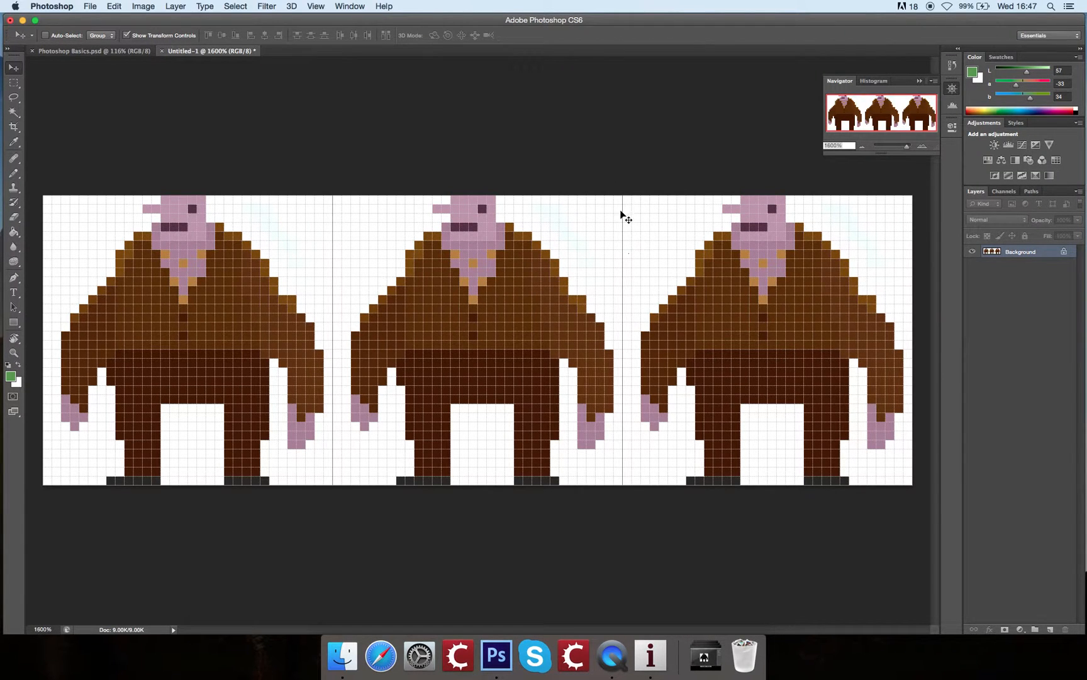
{"action": "left_click", "coordinate": [17, 177]}
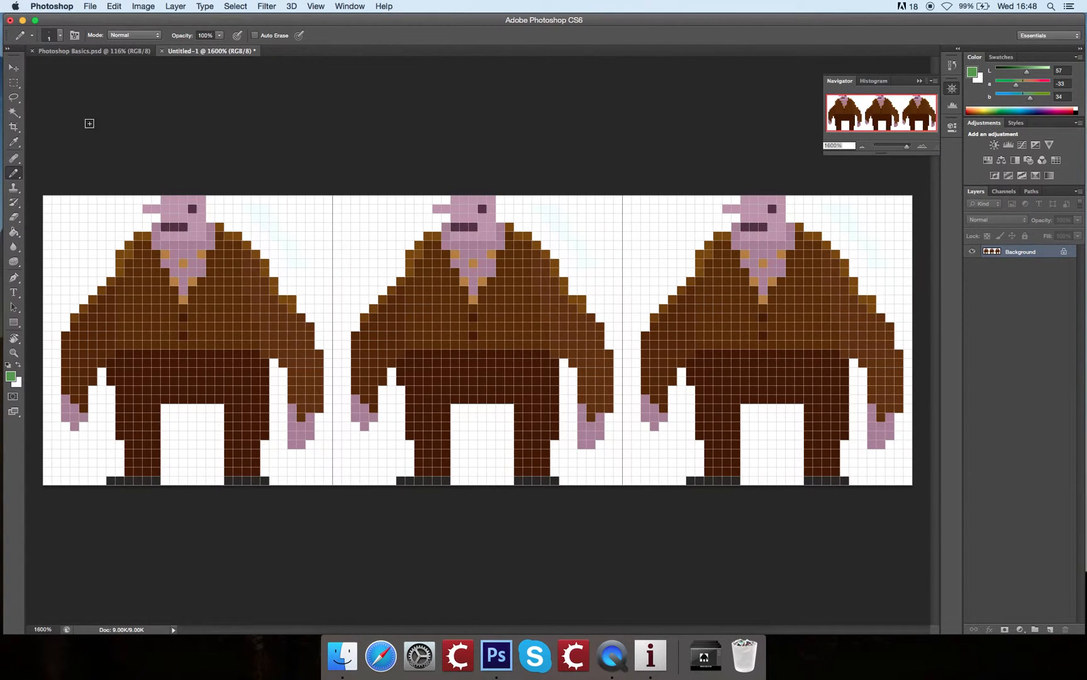
Step: Select the left lower leg and shoe in the middle frame, move them about 4 pixels up and 1 pixel left, and deselect
{"action": "left_click", "coordinate": [14, 84]}
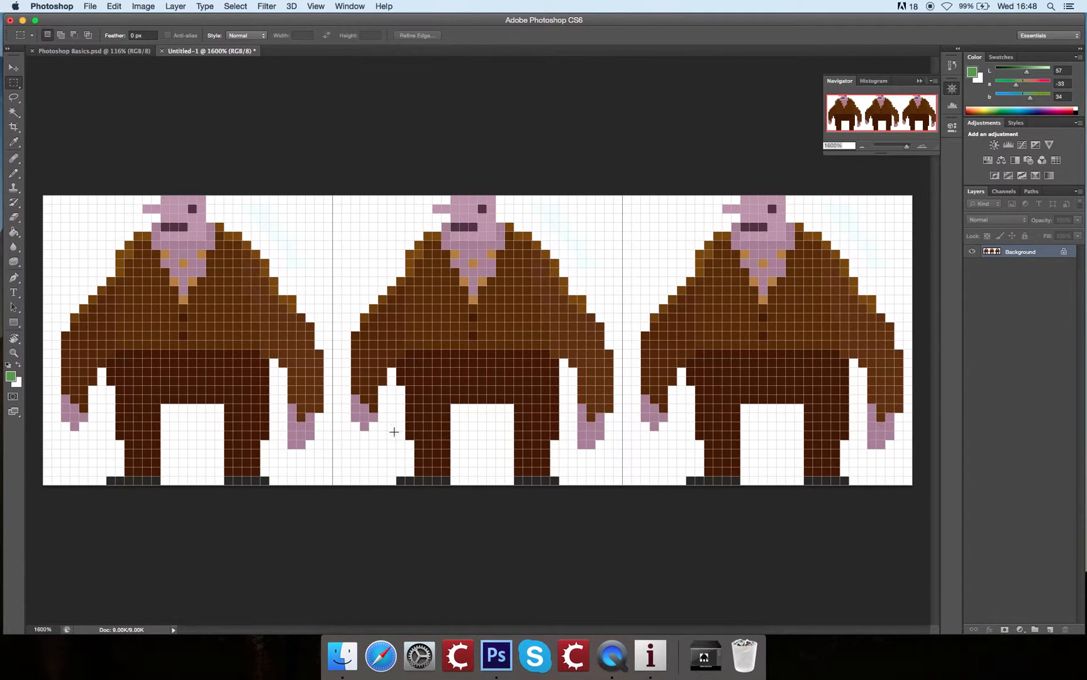
{"action": "left_click_drag", "start_coordinate": [388, 422], "coordinate": [448, 484]}
{"action": "left_click", "coordinate": [15, 71]}
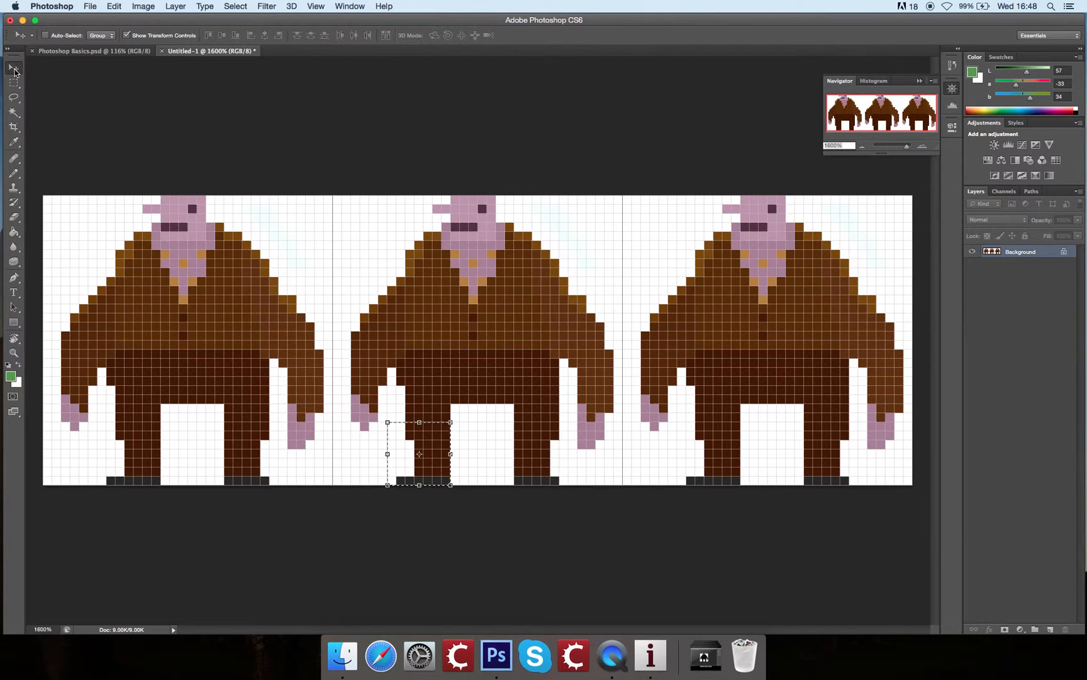
{"action": "left_click_drag", "start_coordinate": [433, 465], "coordinate": [424, 428]}
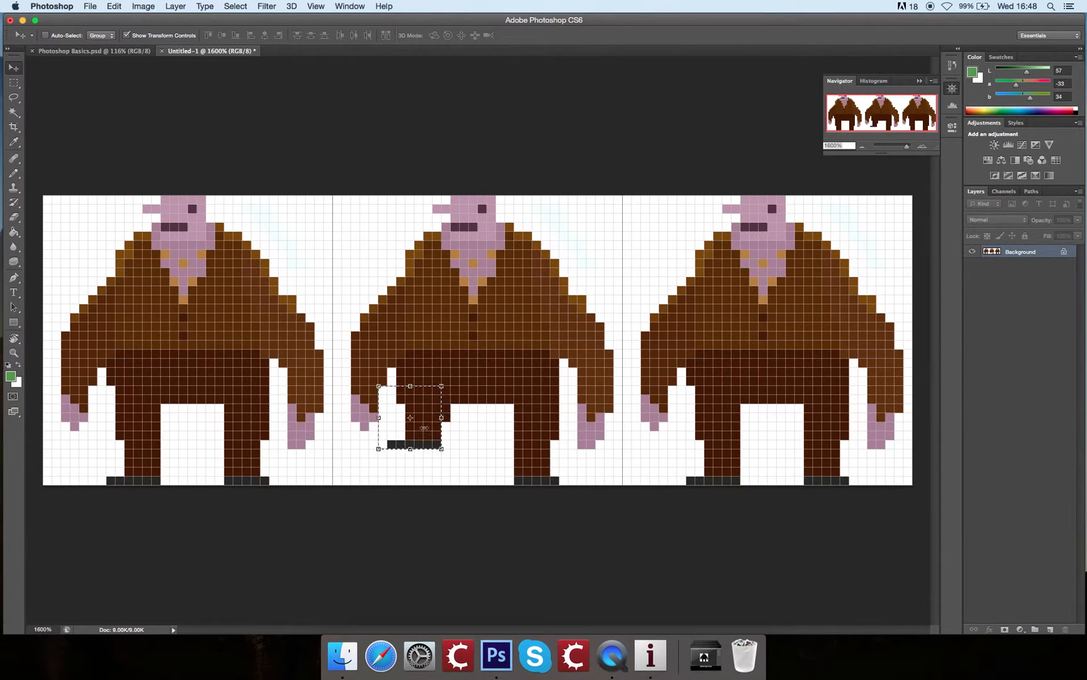
{"action": "left_click", "coordinate": [14, 82]}
{"action": "key", "text": "super+d"}
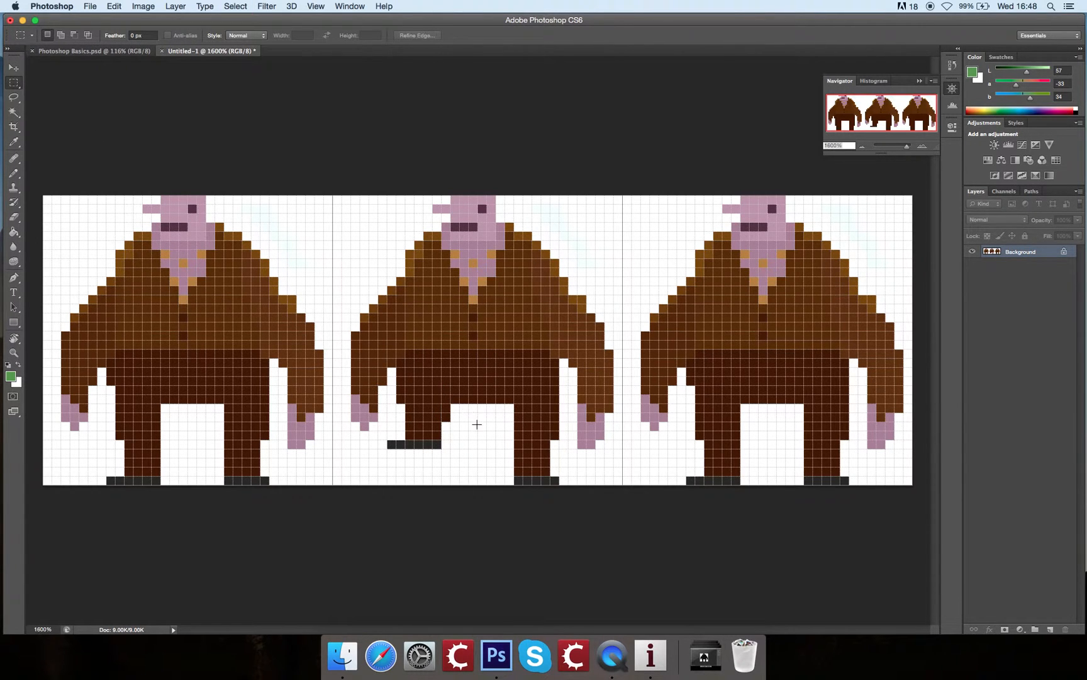
{"action": "key", "text": "b"}
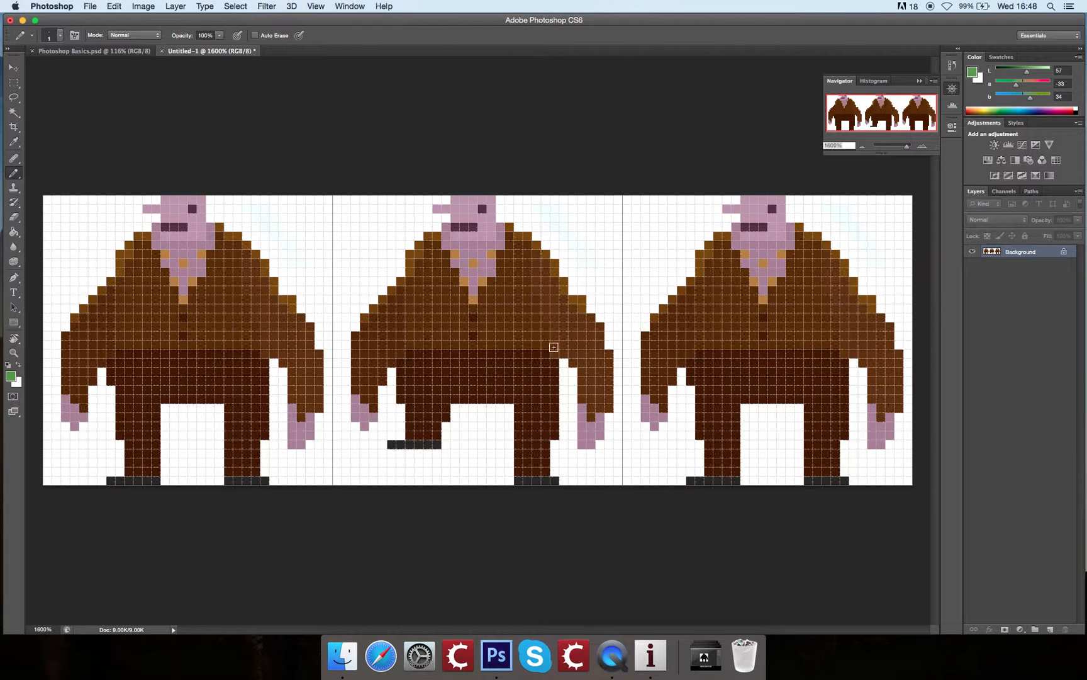
Step: Preview the sprite sheet in full screen without the interface and return to the standard screen mode
{"action": "key", "text": "f"}
{"action": "key", "text": "f"}
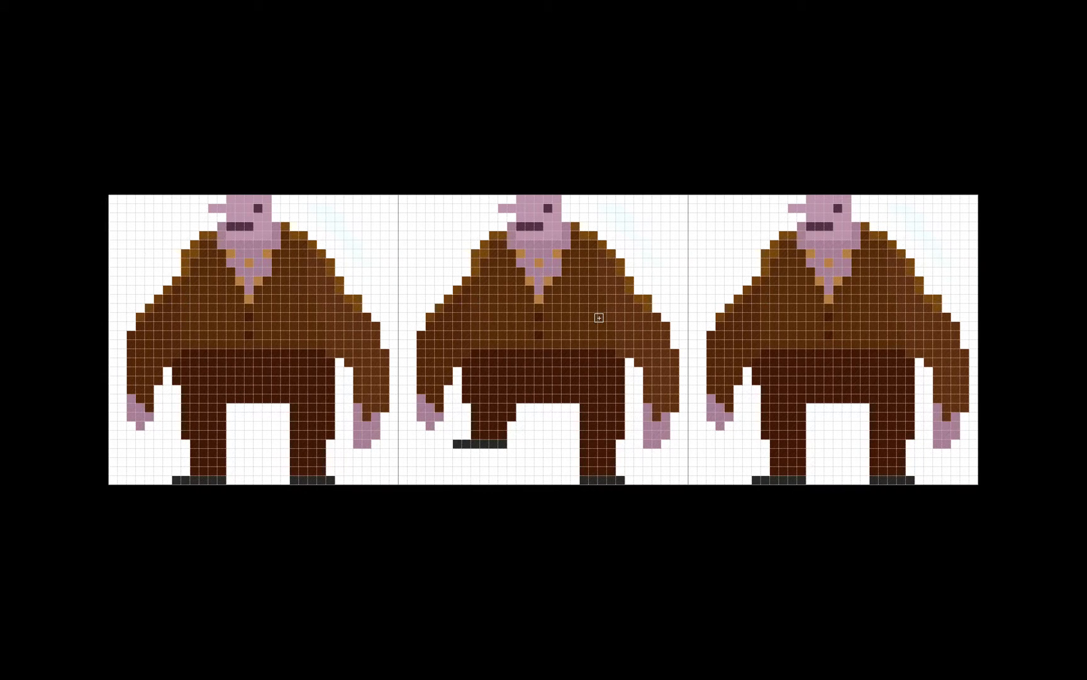
{"action": "key", "text": "f"}
{"action": "key", "text": "f"}
{"action": "key", "text": "f"}
{"action": "key", "text": "f"}
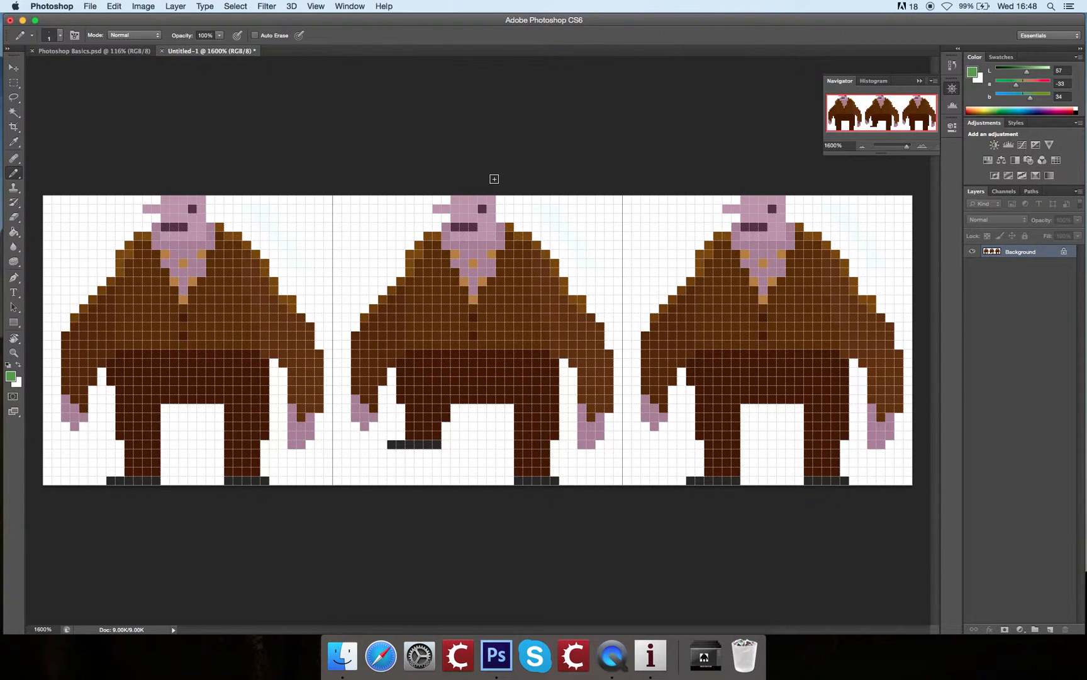
Step: Switch to full screen mode with the menu bar and bring the middle and right frames into clear view
{"action": "key", "text": "f"}
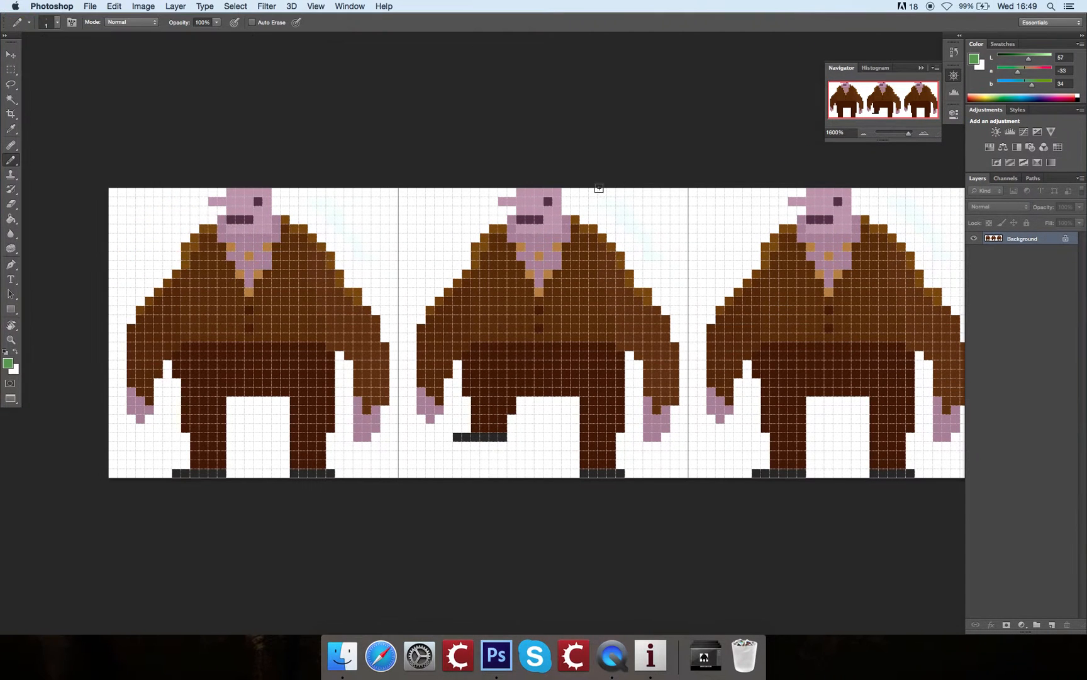
{"action": "key", "text": "f"}
{"action": "key", "text": "space+f"}
{"action": "key", "text": "space+f"}
{"action": "key", "text": "space+f"}
{"action": "key", "text": "space+f"}
{"action": "key", "text": "space+f"}
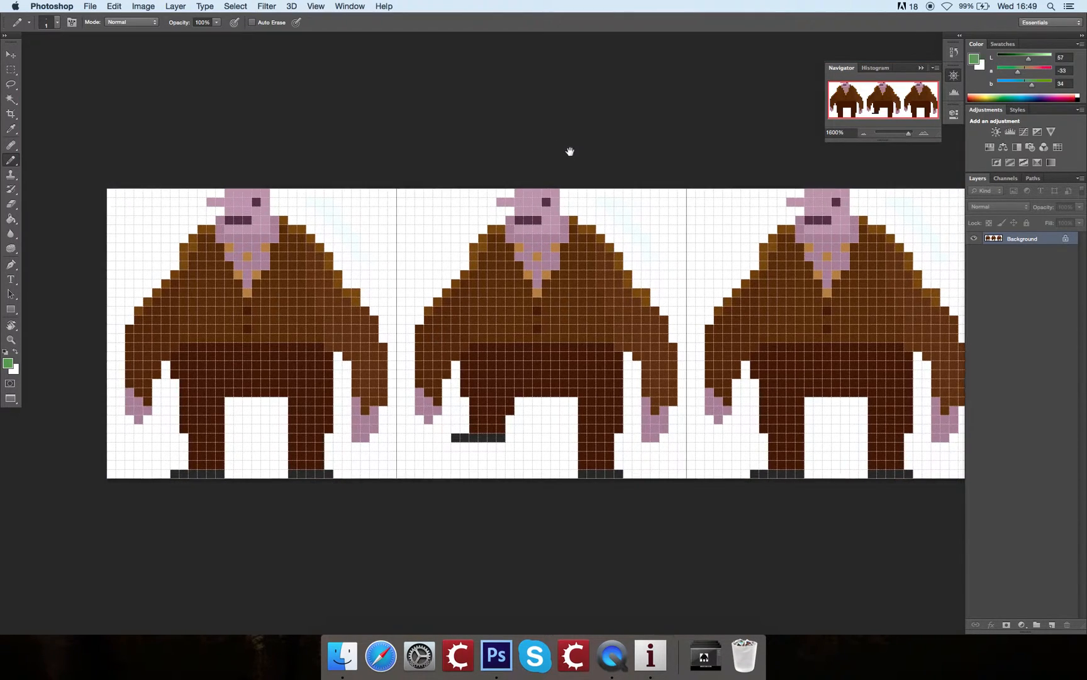
{"action": "left_click_drag", "start_coordinate": [602, 164], "coordinate": [560, 162]}
{"action": "key", "text": "f"}
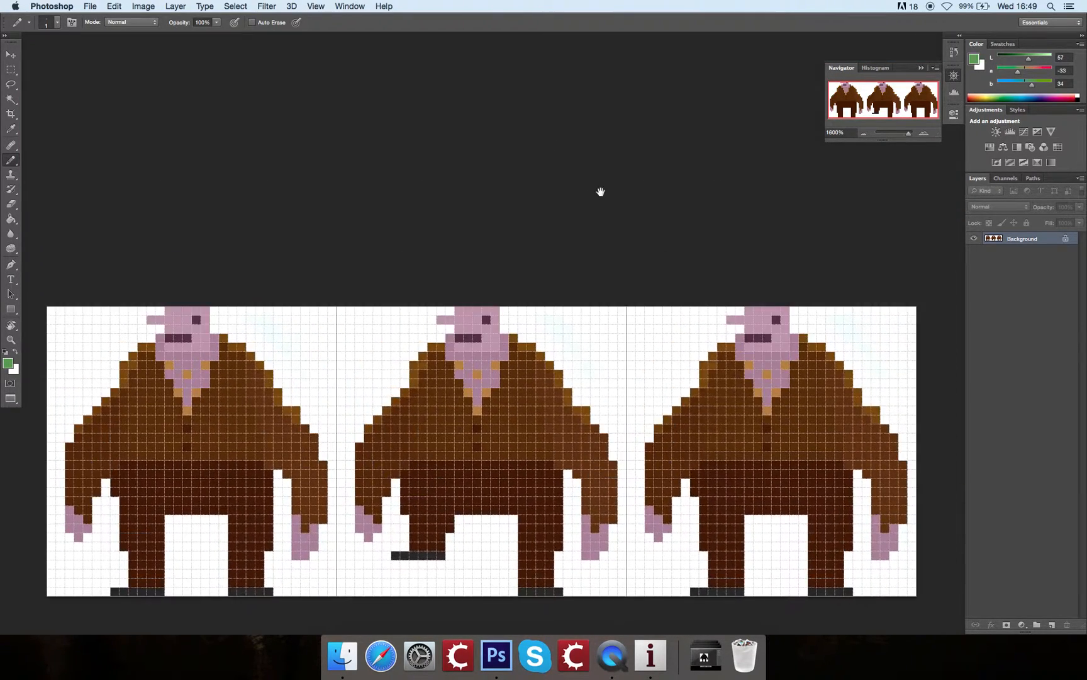
{"action": "key", "text": "f"}
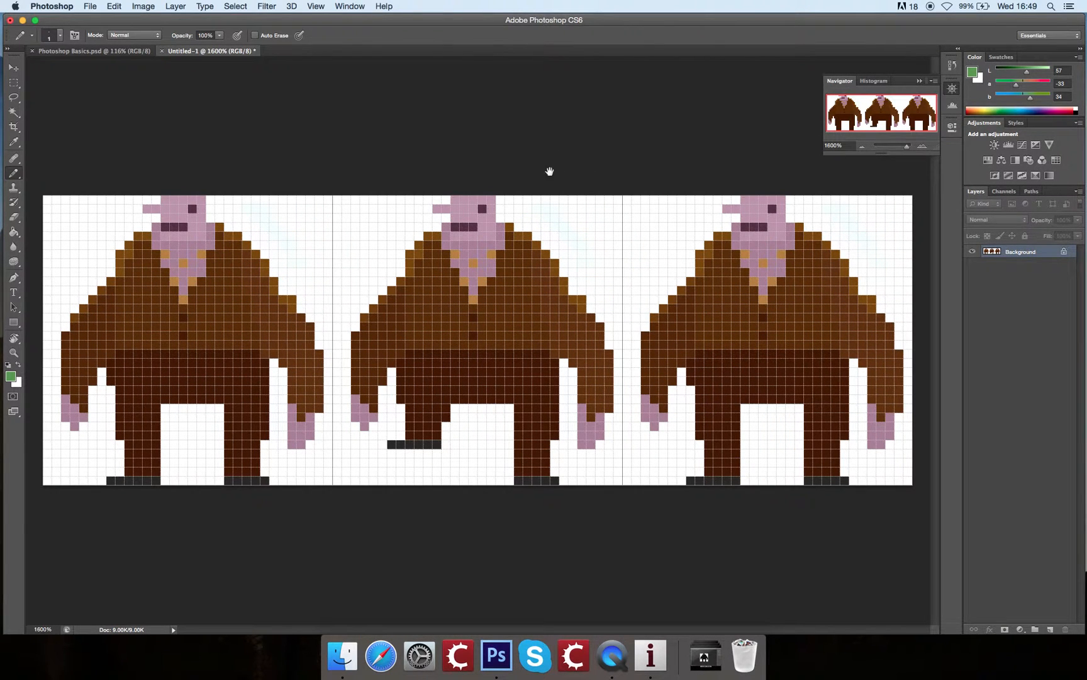
{"action": "key", "text": "f"}
{"action": "left_click_drag", "start_coordinate": [623, 165], "coordinate": [464, 240]}
{"action": "left_click_drag", "start_coordinate": [676, 216], "coordinate": [556, 267]}
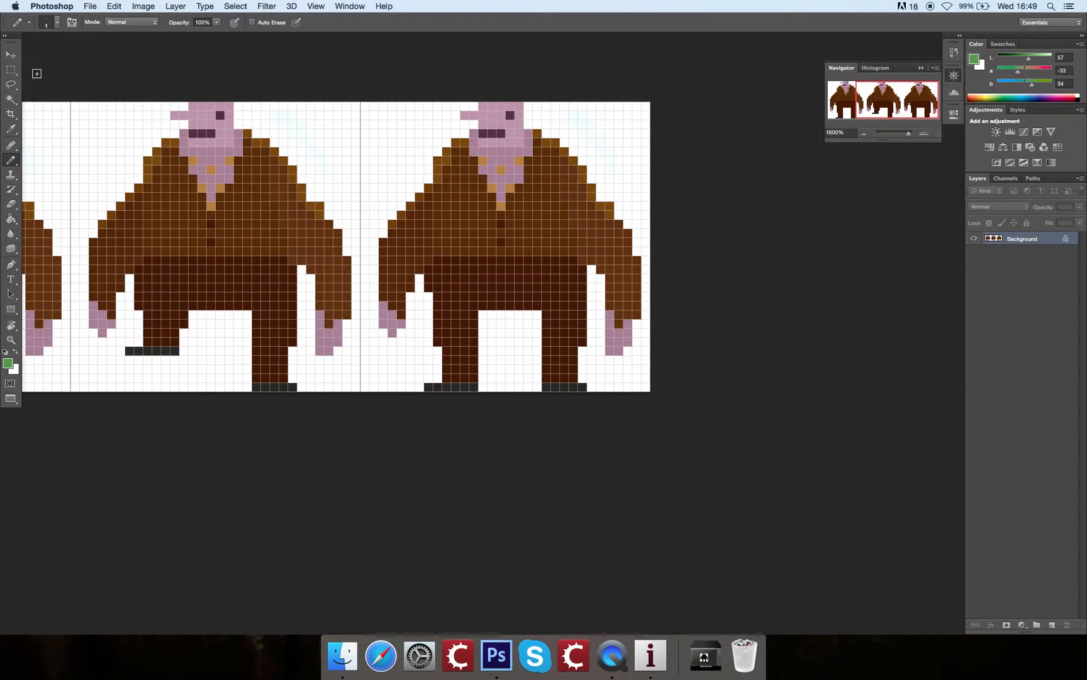
Step: Raise the right lower leg and shoe in the right frame about 4 pixels and fill the gap with the trousers' dark brown
{"action": "left_click", "coordinate": [10, 69]}
{"action": "mouse_move", "coordinate": [523, 337]}
{"action": "left_mouse_down"}
{"action": "mouse_move", "coordinate": [595, 391]}
{"action": "mouse_move", "coordinate": [573, 334]}
{"action": "left_mouse_up"}
{"action": "key", "text": "v"}
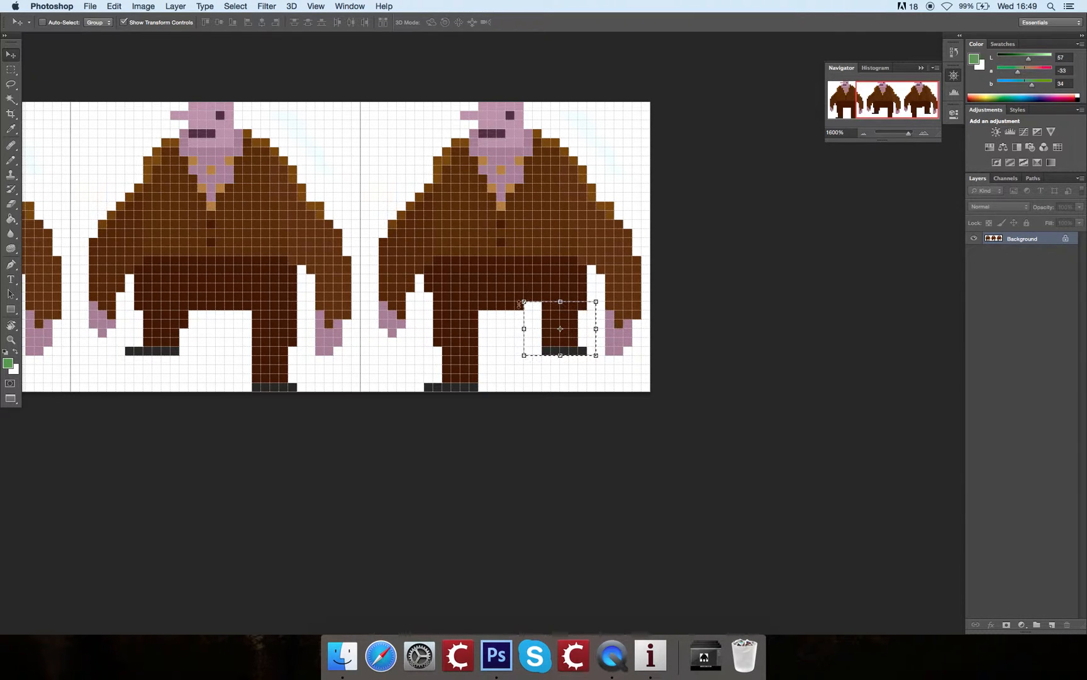
{"action": "left_click_drag", "start_coordinate": [549, 315], "coordinate": [568, 328]}
{"action": "key", "text": "super+d"}
{"action": "key", "text": "b"}
{"action": "left_click", "coordinate": [532, 292], "text": "alt"}
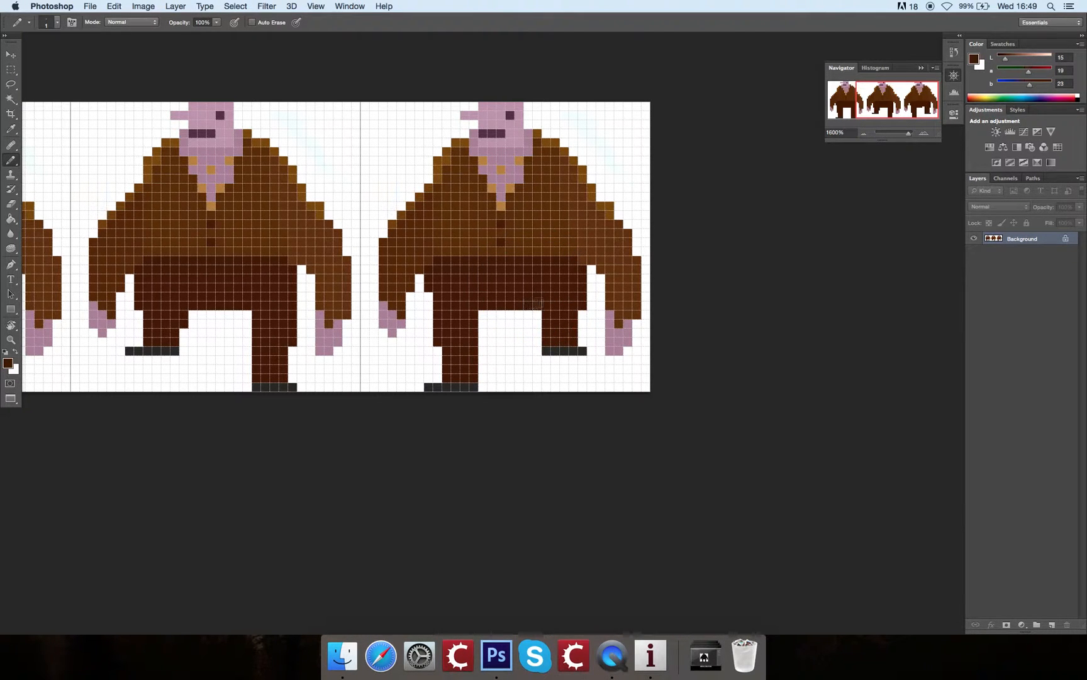
Step: Hide the grid so the three frames of the sprite sheet show without lines
{"action": "mouse_move", "coordinate": [555, 250]}
{"action": "left_mouse_down"}
{"action": "mouse_move", "coordinate": [616, 328]}
{"action": "mouse_move", "coordinate": [634, 284]}
{"action": "mouse_move", "coordinate": [684, 258]}
{"action": "mouse_move", "coordinate": [726, 271]}
{"action": "mouse_move", "coordinate": [733, 313]}
{"action": "mouse_move", "coordinate": [767, 309]}
{"action": "left_mouse_up"}
{"action": "mouse_move", "coordinate": [689, 328]}
{"action": "left_mouse_down"}
{"action": "mouse_move", "coordinate": [771, 341]}
{"action": "mouse_move", "coordinate": [770, 316]}
{"action": "mouse_move", "coordinate": [701, 301]}
{"action": "left_mouse_up"}
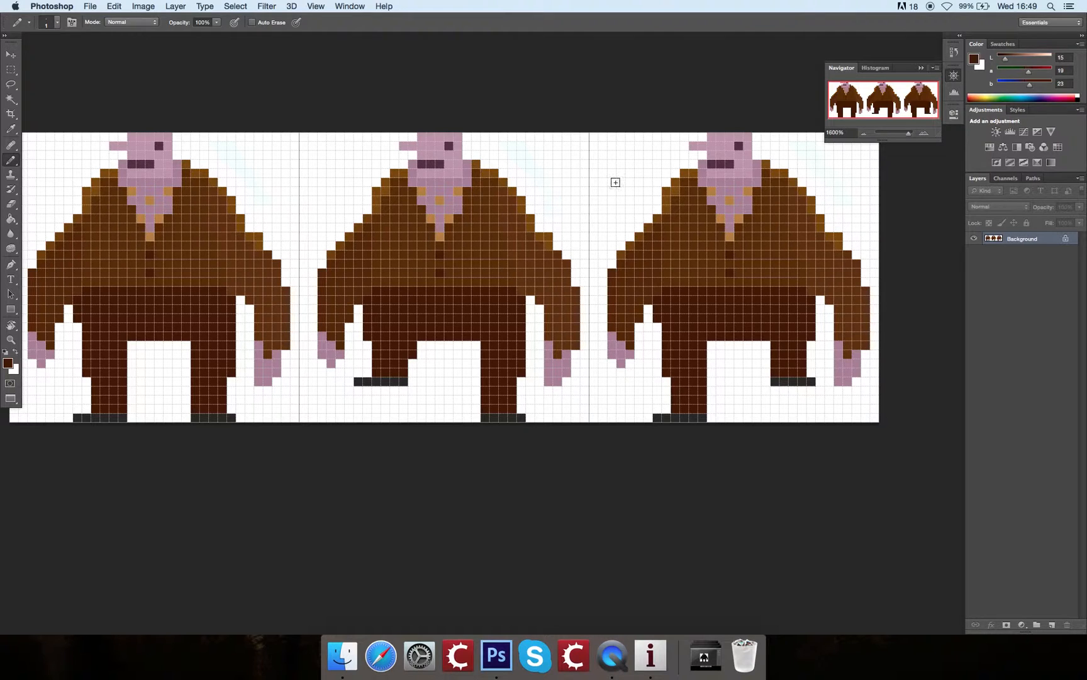
{"action": "key", "text": "super+apostrophe"}
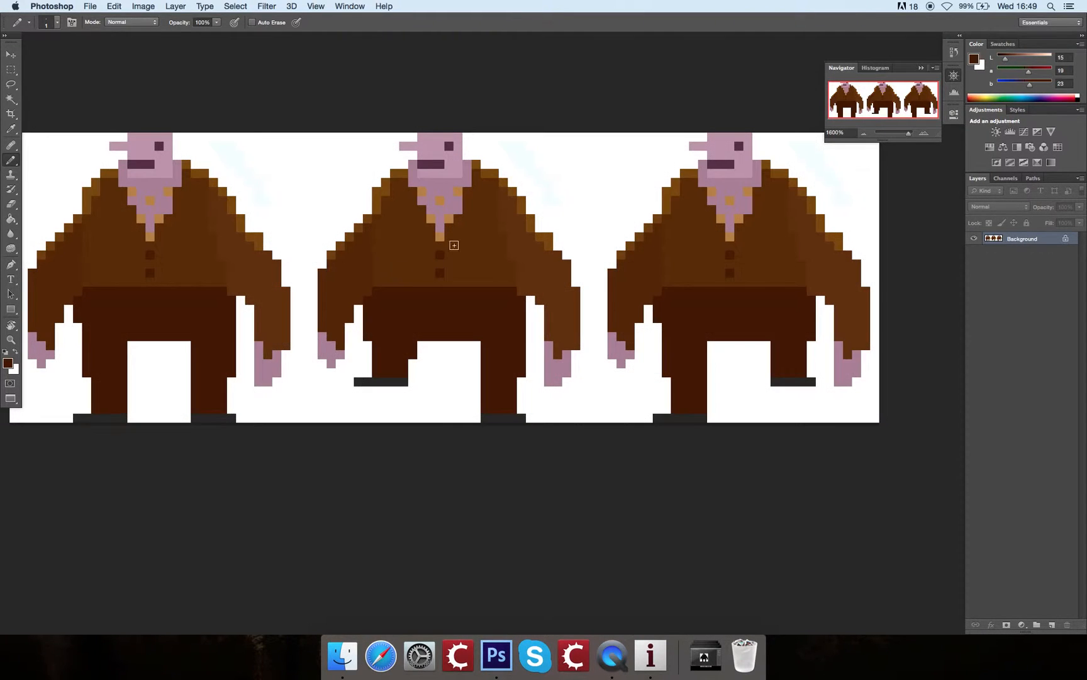
{"action": "mouse_move", "coordinate": [546, 189]}
{"action": "left_mouse_down"}
{"action": "mouse_move", "coordinate": [604, 148]}
{"action": "mouse_move", "coordinate": [631, 155]}
{"action": "mouse_move", "coordinate": [629, 192]}
{"action": "mouse_move", "coordinate": [490, 195]}
{"action": "mouse_move", "coordinate": [586, 206]}
{"action": "left_mouse_up"}
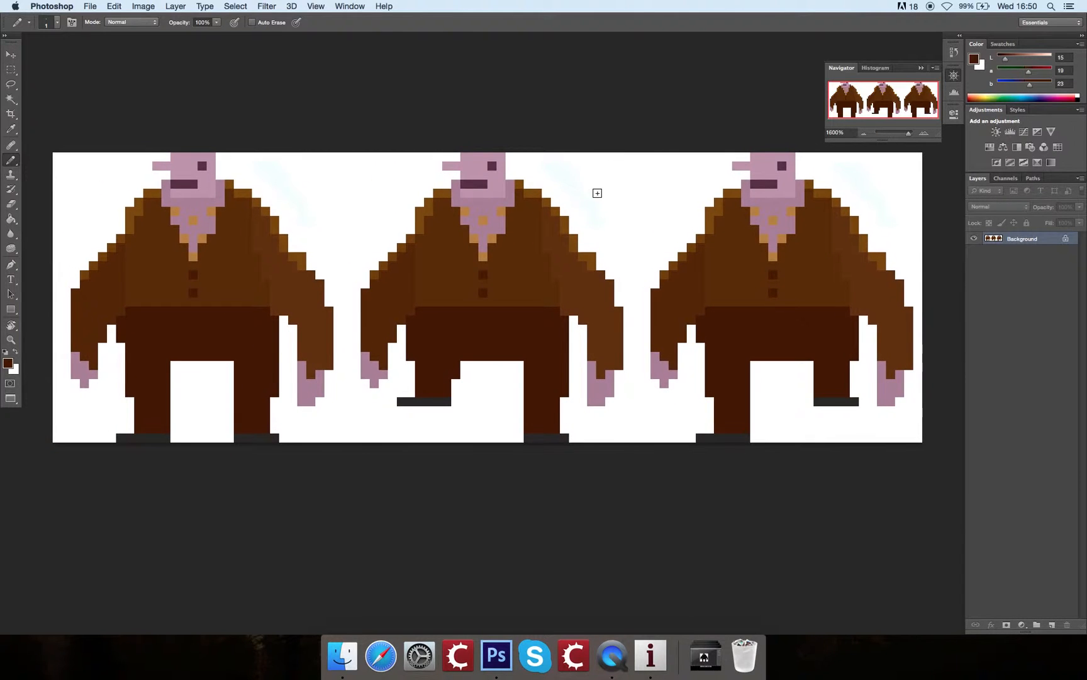
{"action": "left_click", "coordinate": [139, 8]}
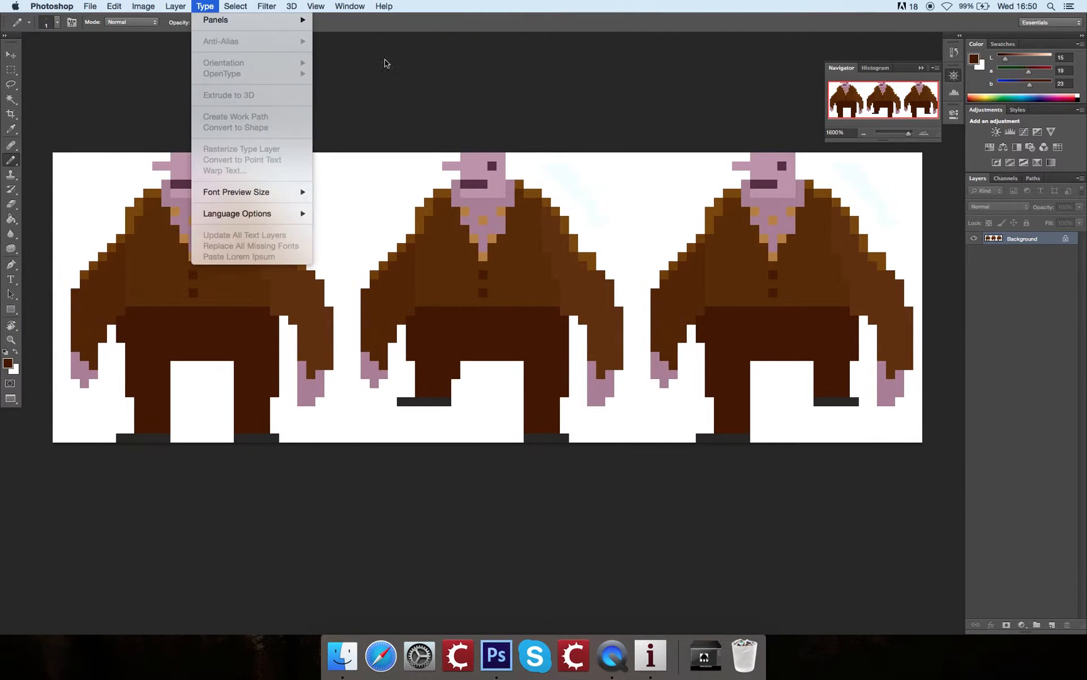
{"action": "left_click", "coordinate": [433, 67]}
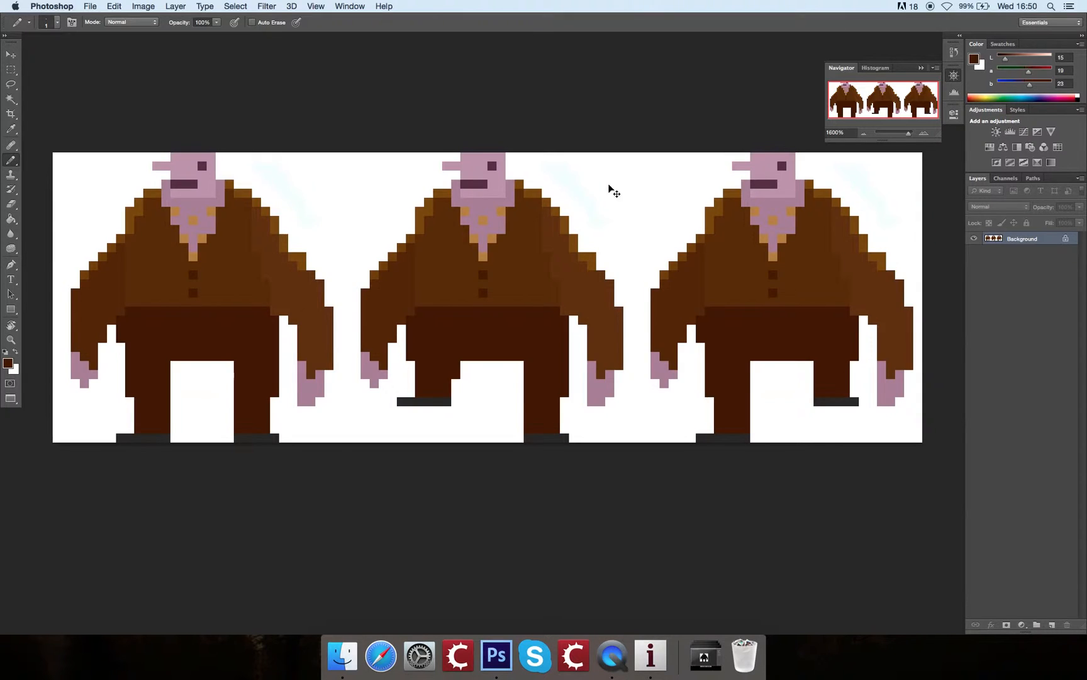
{"action": "key", "text": "super+minus"}
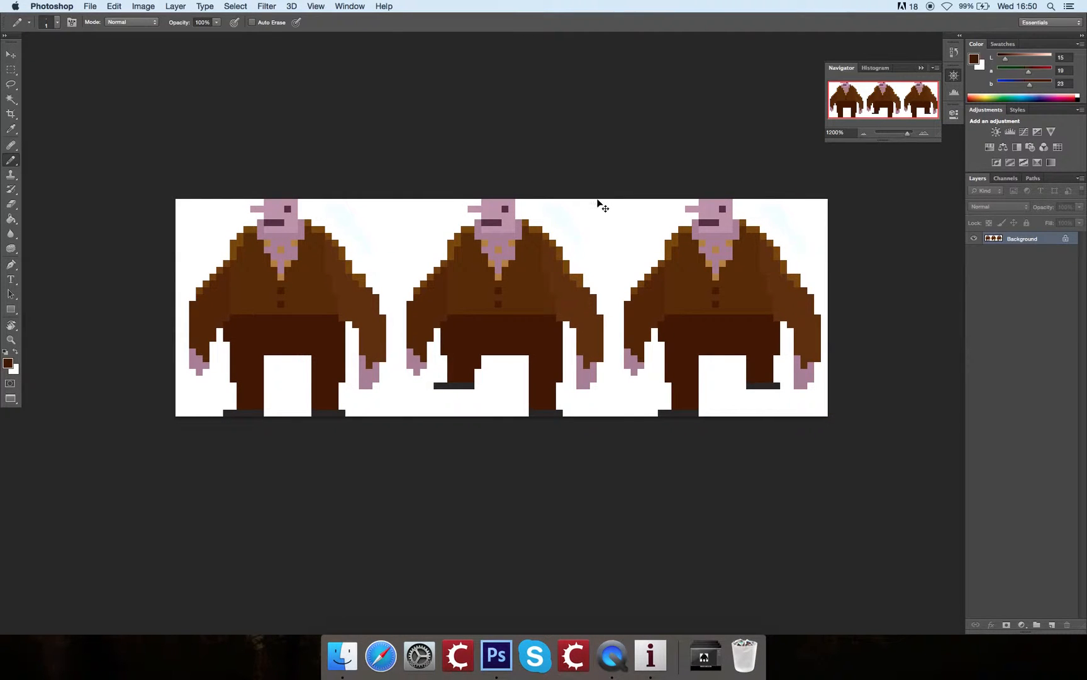
Step: Set the canvas size units to pixels and widen the canvas to 128 pixels with the centre anchor
{"action": "left_click", "coordinate": [146, 7]}
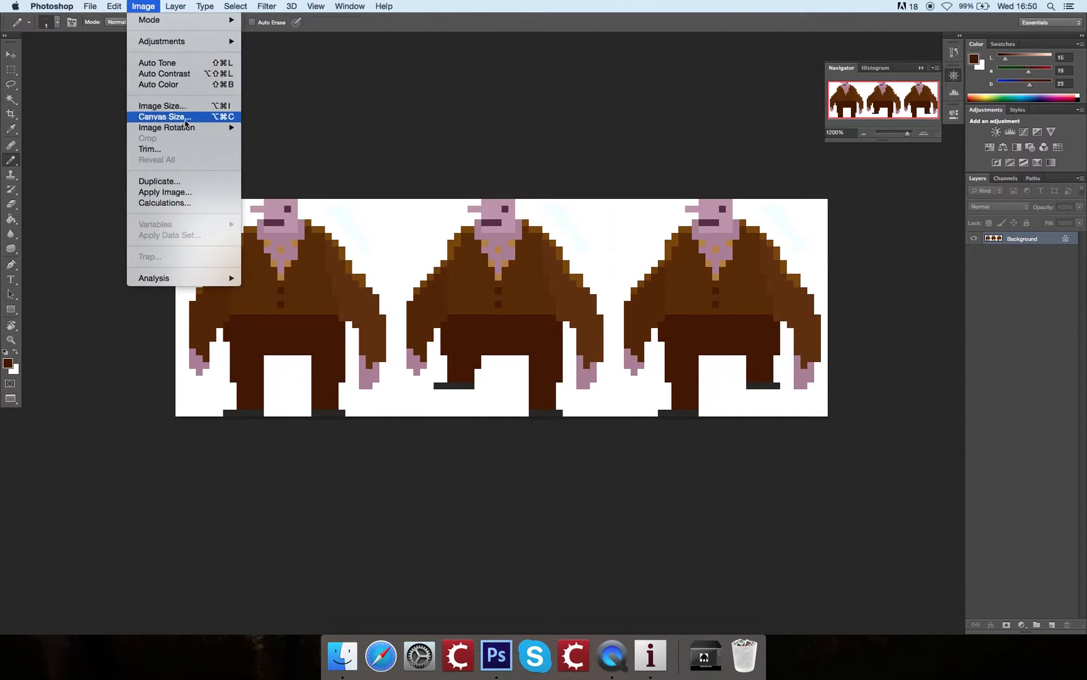
{"action": "left_click", "coordinate": [154, 114]}
{"action": "left_click", "coordinate": [802, 255]}
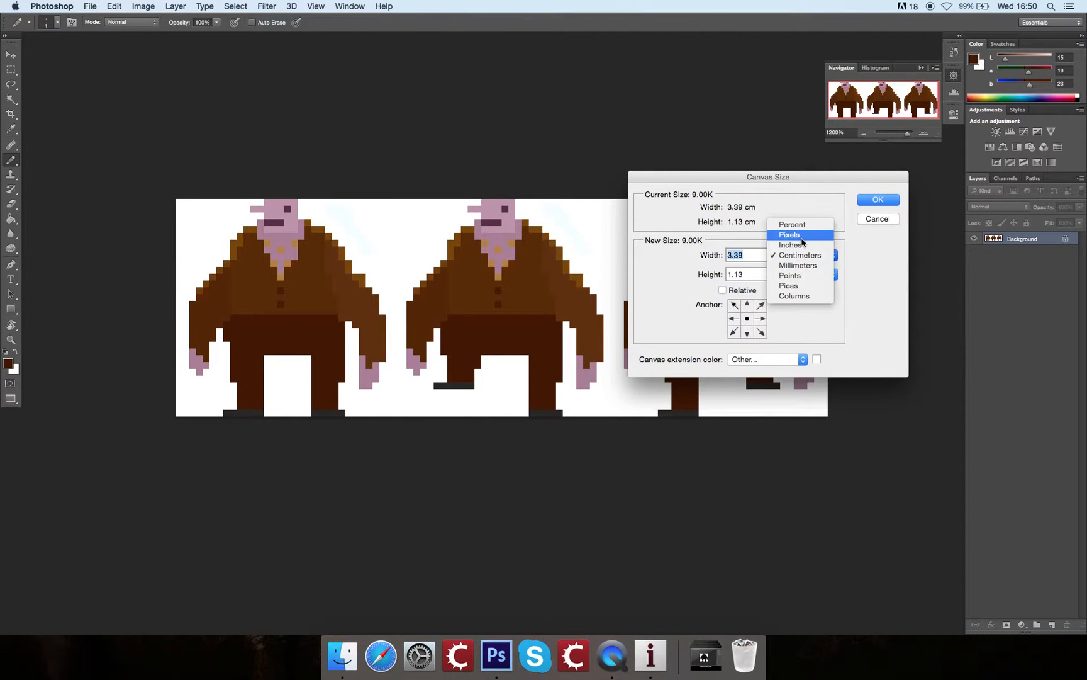
{"action": "left_click", "coordinate": [803, 245]}
{"action": "left_click", "coordinate": [806, 255]}
{"action": "left_click", "coordinate": [804, 246]}
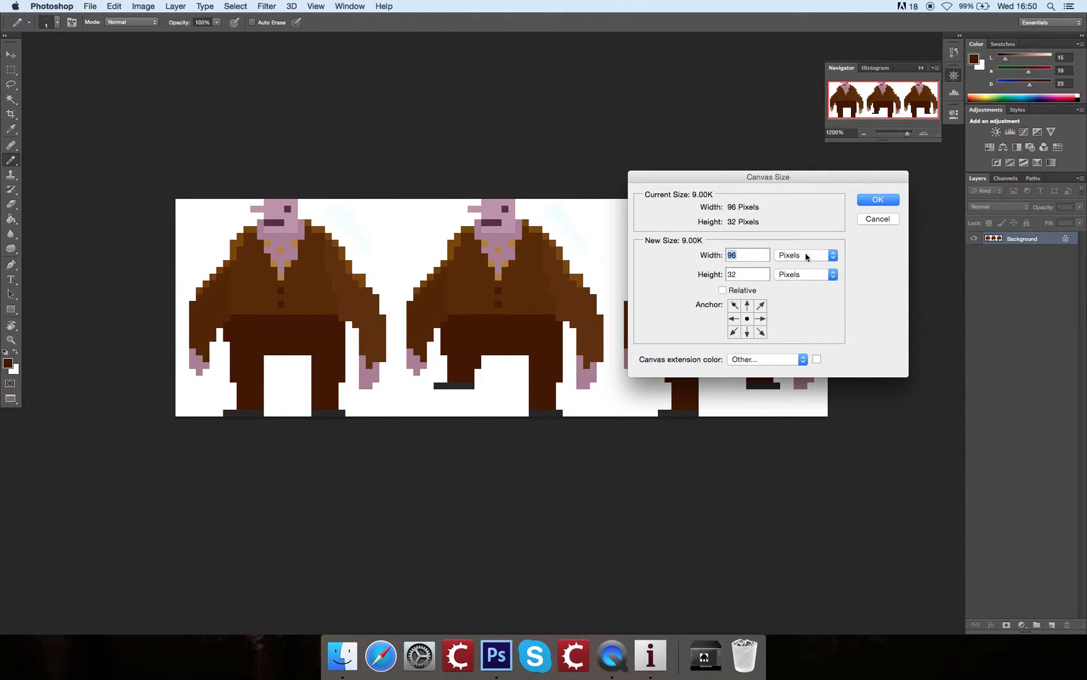
{"action": "left_click_drag", "start_coordinate": [745, 257], "coordinate": [746, 263]}
{"action": "type", "text": "128"}
{"action": "left_click", "coordinate": [878, 201]}
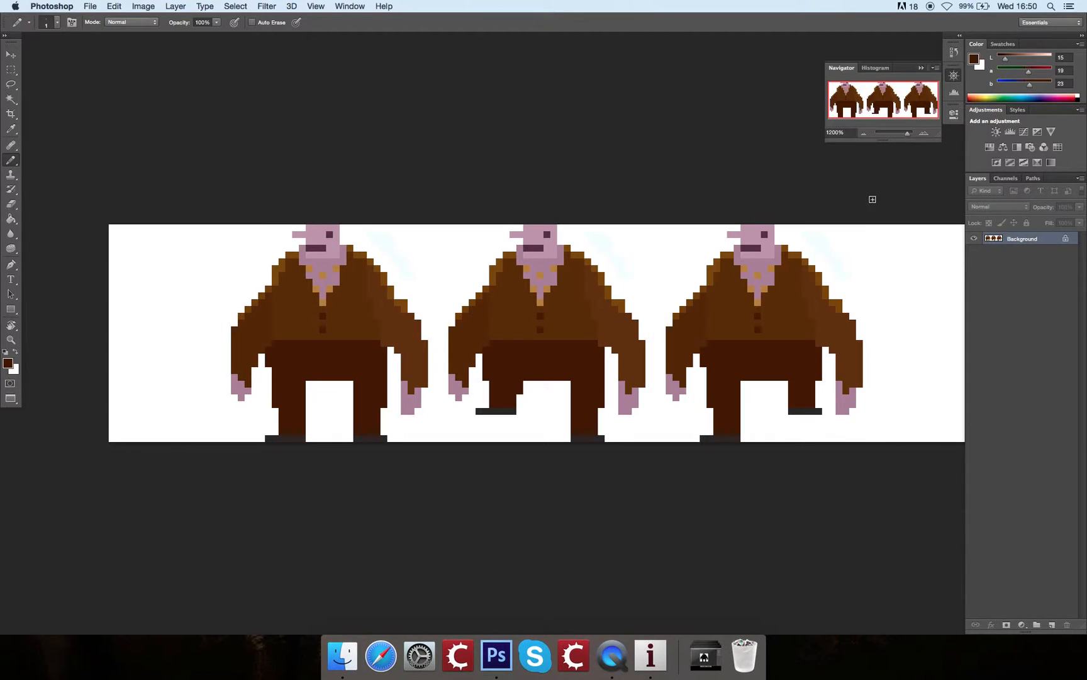
Step: Show the grid again and undo the centre-anchored canvas widening
{"action": "key", "text": "super+apostrophe"}
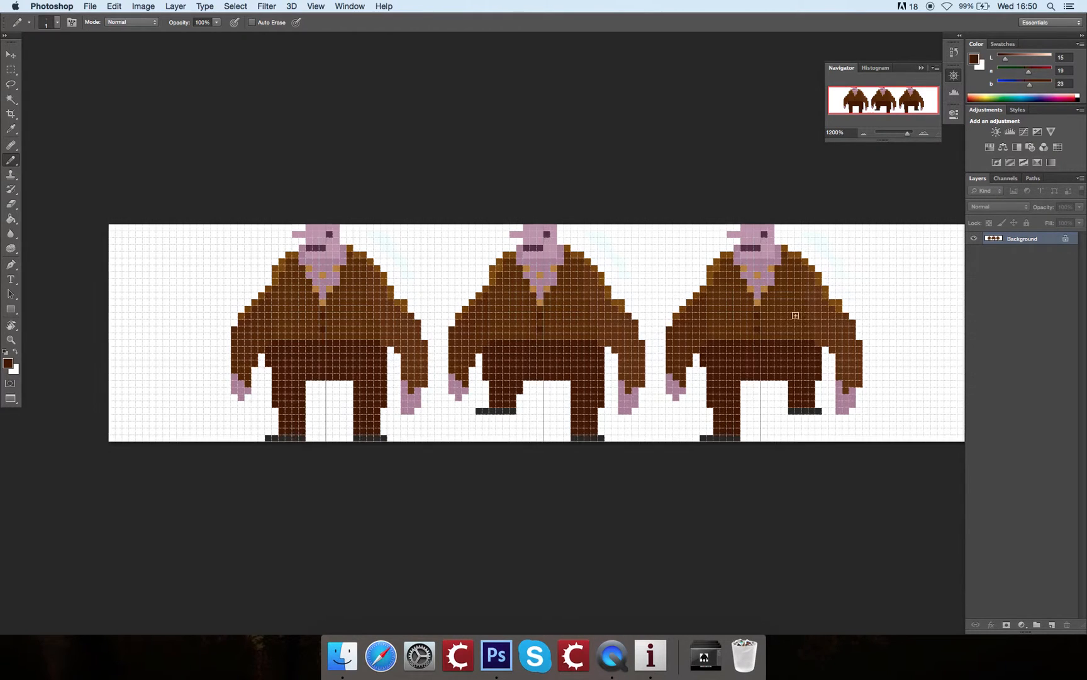
{"action": "left_click_drag", "start_coordinate": [838, 263], "coordinate": [859, 250]}
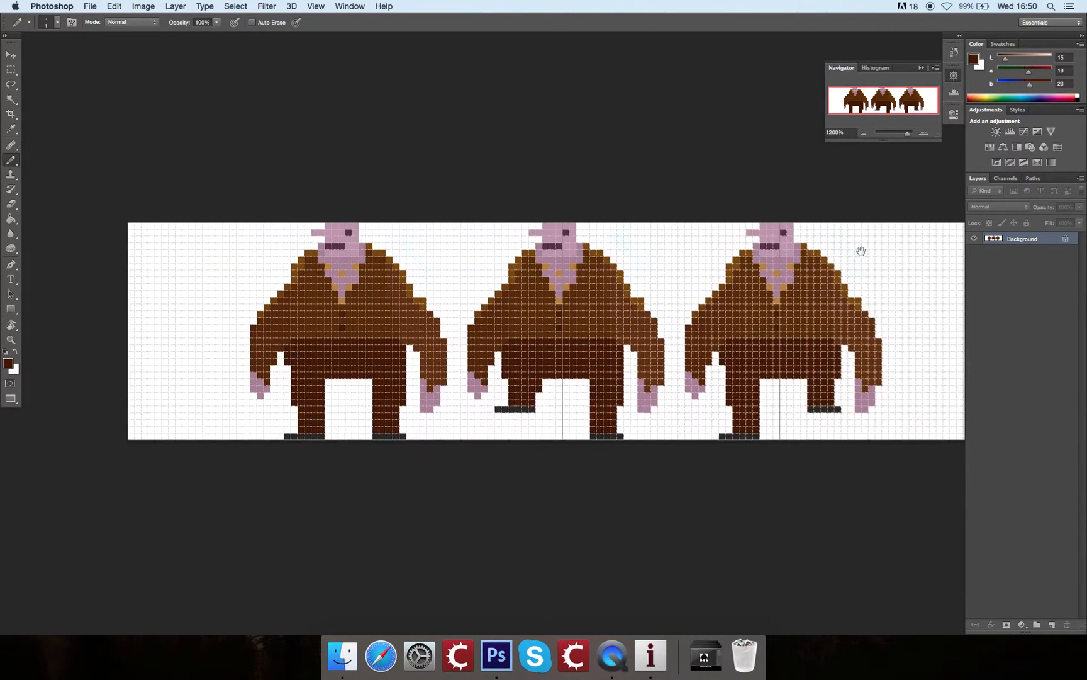
{"action": "left_click_drag", "start_coordinate": [676, 333], "coordinate": [587, 331]}
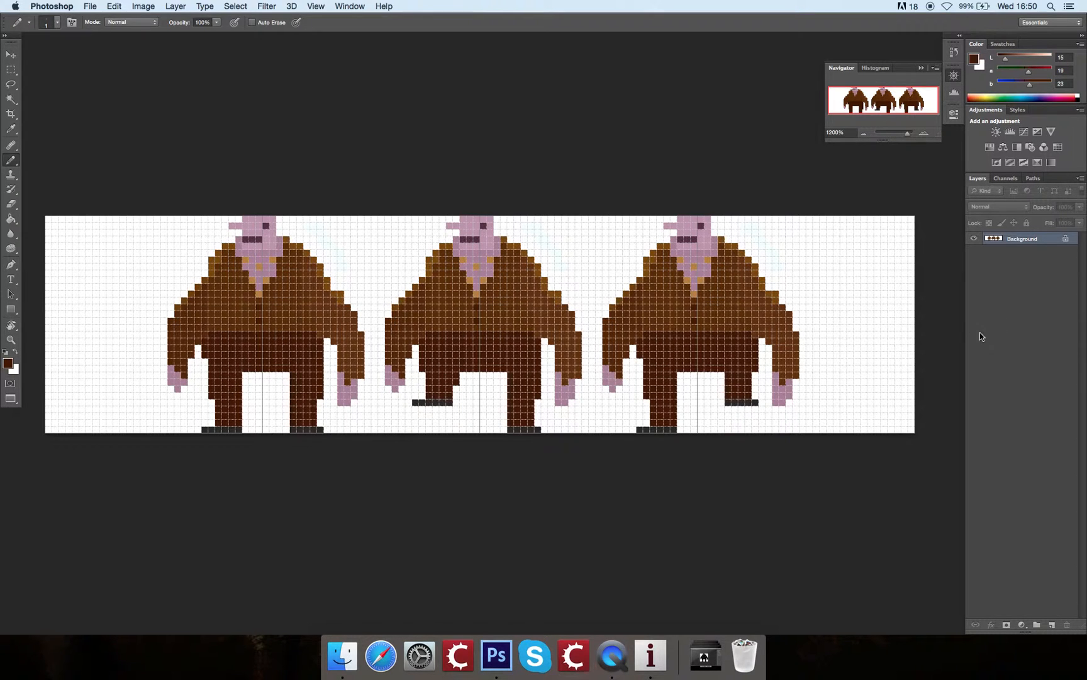
{"action": "left_click", "coordinate": [115, 7]}
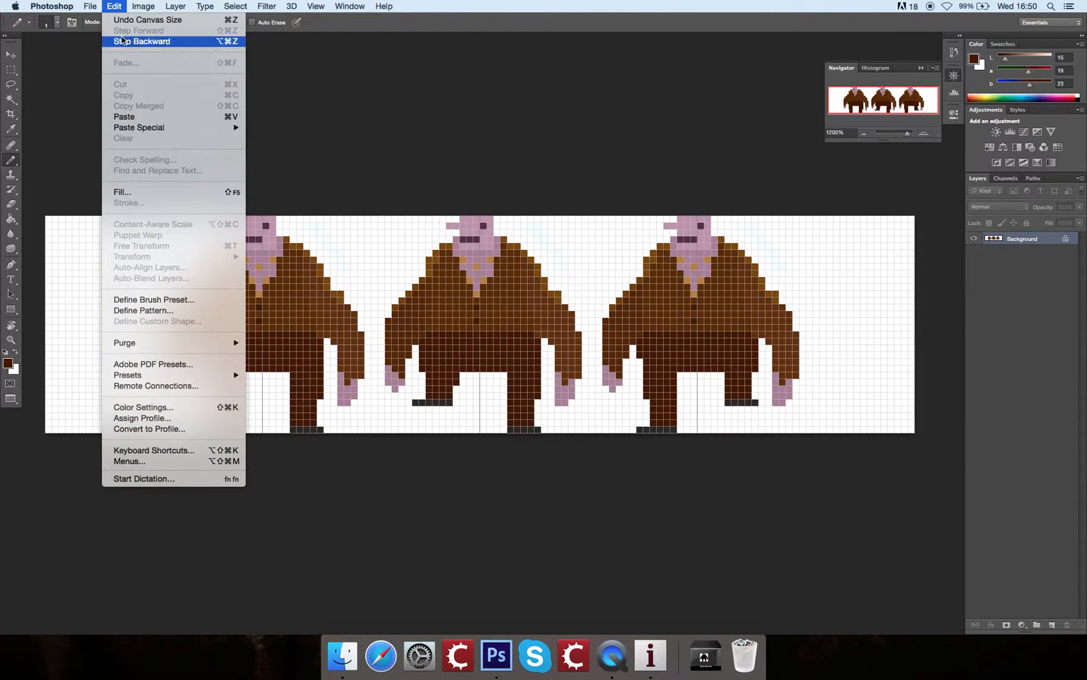
{"action": "left_click", "coordinate": [135, 20]}
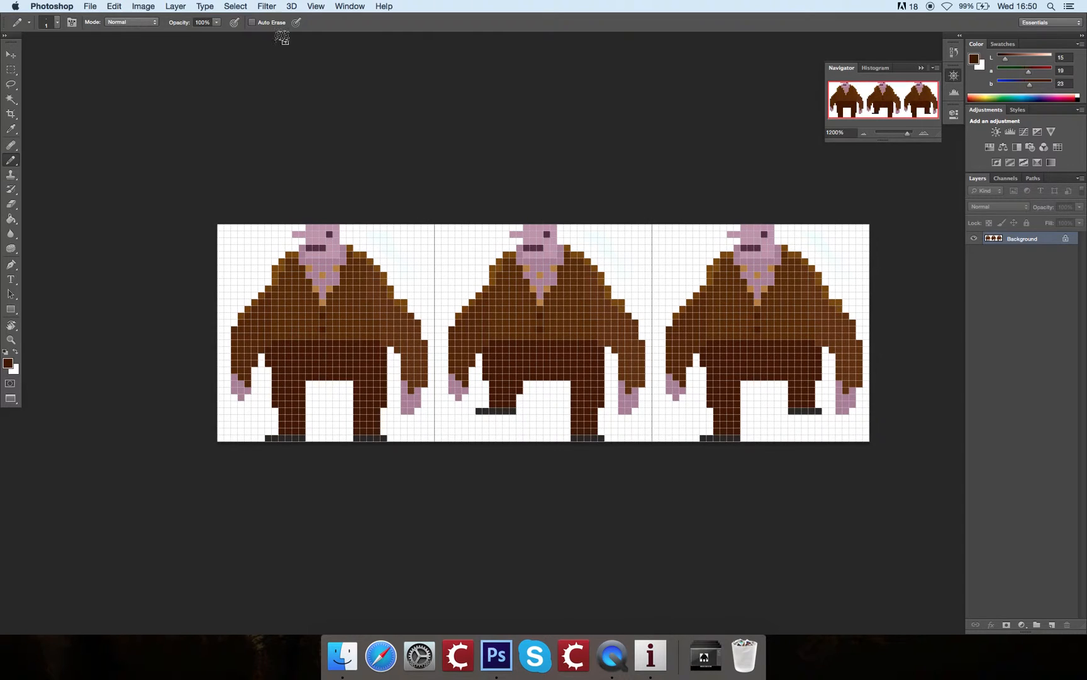
Step: Widen the canvas to 128 pixels with the top-left anchor, adding the space beyond the third frame
{"action": "left_click", "coordinate": [142, 7]}
{"action": "left_click", "coordinate": [196, 120]}
{"action": "left_click", "coordinate": [143, 7]}
{"action": "left_click", "coordinate": [192, 121]}
{"action": "left_click", "coordinate": [734, 307]}
{"action": "left_click", "coordinate": [806, 255]}
{"action": "left_click", "coordinate": [794, 254]}
{"action": "type", "text": "128"}
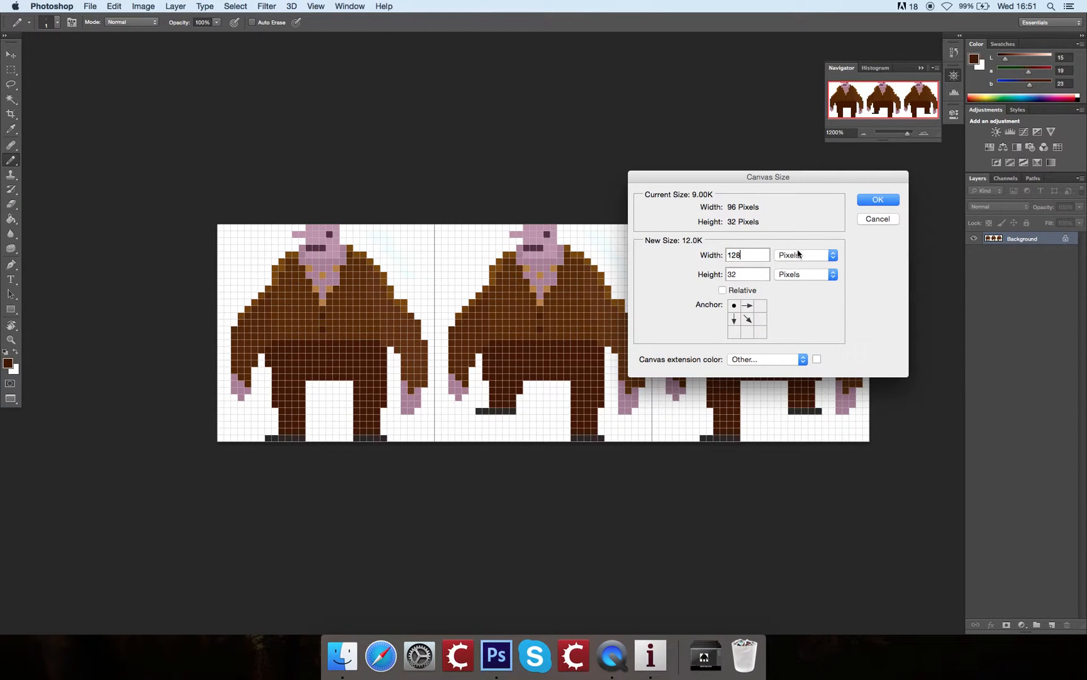
{"action": "left_click", "coordinate": [881, 200]}
{"action": "mouse_move", "coordinate": [709, 183]}
{"action": "left_mouse_down"}
{"action": "mouse_move", "coordinate": [594, 155]}
{"action": "mouse_move", "coordinate": [718, 190]}
{"action": "left_mouse_up"}
Step: Copy the whole first frame with the standing character into the empty fourth frame and clear the selection
{"action": "key", "text": "m"}
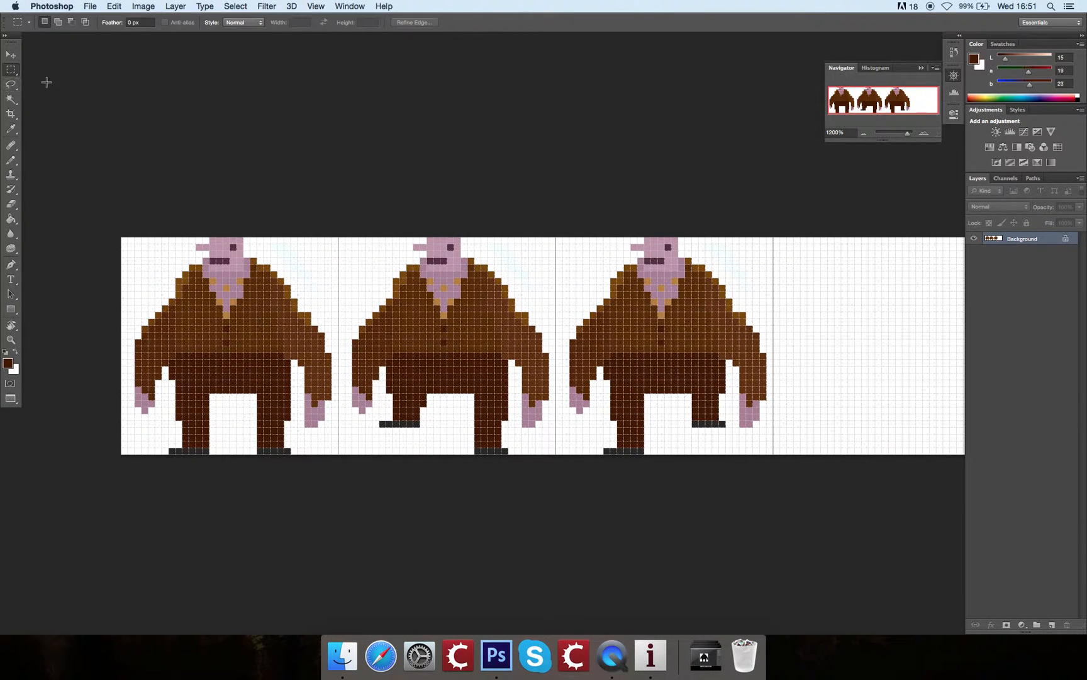
{"action": "left_click_drag", "start_coordinate": [122, 222], "coordinate": [328, 458]}
{"action": "key", "text": "v"}
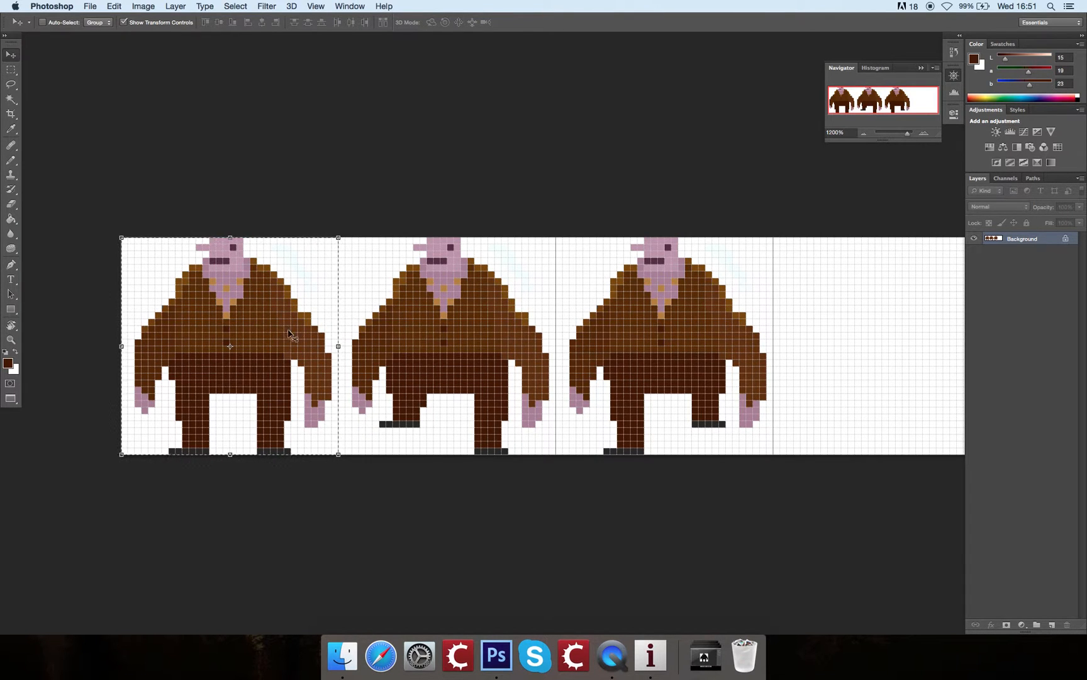
{"action": "left_click_drag", "start_coordinate": [279, 329], "coordinate": [918, 292]}
{"action": "left_click_drag", "start_coordinate": [685, 369], "coordinate": [229, 297]}
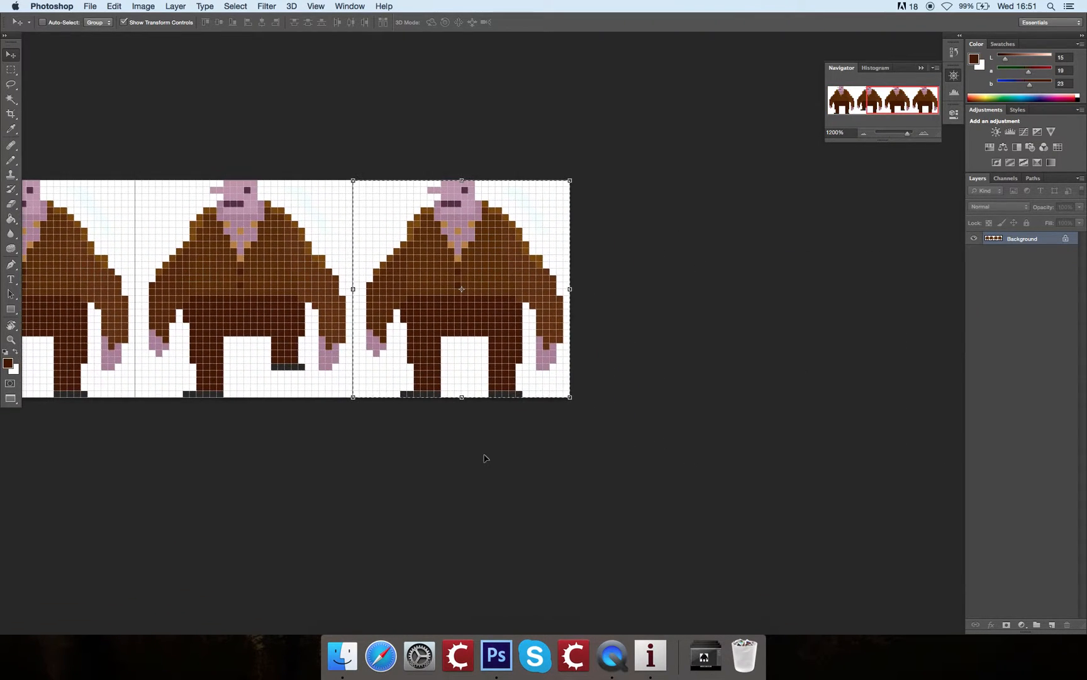
{"action": "key", "text": "b"}
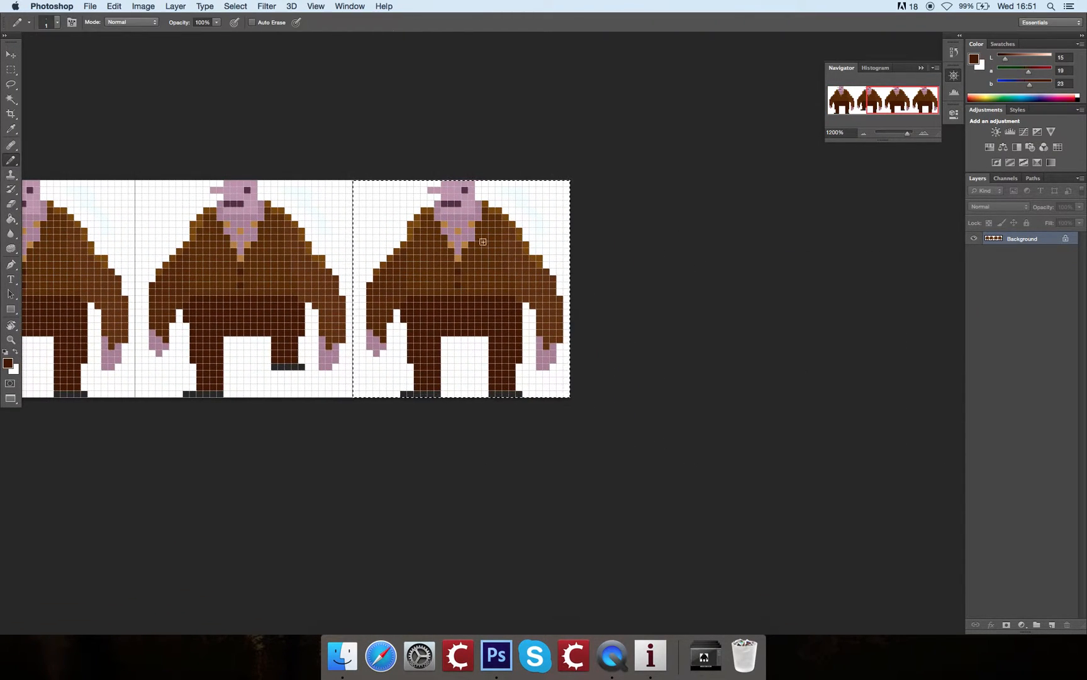
{"action": "left_click", "coordinate": [236, 5]}
{"action": "left_click", "coordinate": [245, 32]}
Step: Raise the fourth frame's left lower leg 3 pixels and right lower leg 4 pixels, and patch the trouser gap in dark brown
{"action": "left_click", "coordinate": [11, 70]}
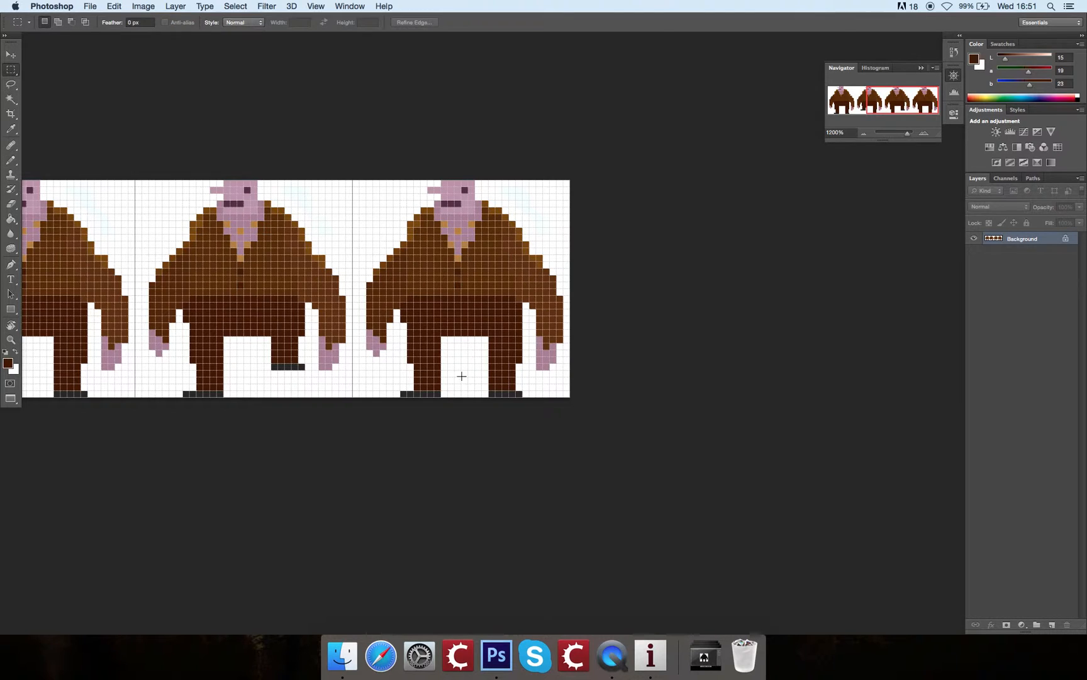
{"action": "mouse_move", "coordinate": [393, 344]}
{"action": "left_mouse_down"}
{"action": "mouse_move", "coordinate": [442, 377]}
{"action": "mouse_move", "coordinate": [448, 401]}
{"action": "mouse_move", "coordinate": [429, 354]}
{"action": "mouse_move", "coordinate": [511, 365]}
{"action": "mouse_move", "coordinate": [530, 397]}
{"action": "mouse_move", "coordinate": [508, 345]}
{"action": "left_mouse_up"}
{"action": "key", "text": "v"}
{"action": "key", "text": "super+d"}
{"action": "key", "text": "m"}
{"action": "key", "text": "v"}
{"action": "key", "text": "super+d"}
{"action": "key", "text": "b"}
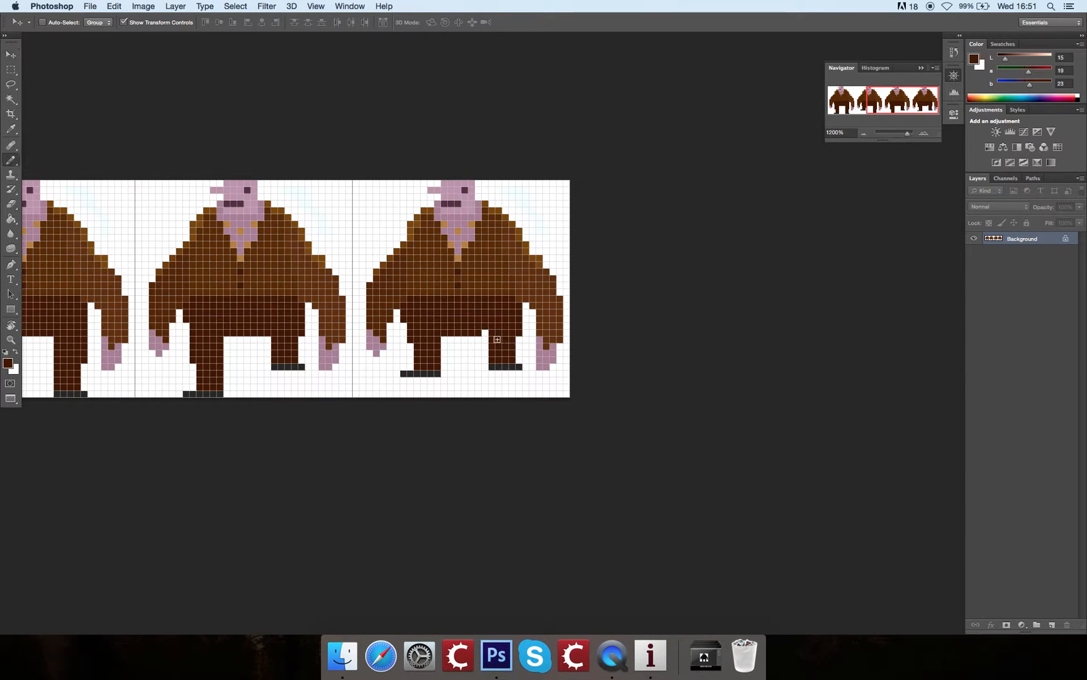
Step: Redraw the fourth frame's mouth as a vertical dark purple opening 3 pixels tall, covering the old mouth with the light skin colour
{"action": "left_click_drag", "start_coordinate": [515, 279], "coordinate": [533, 297]}
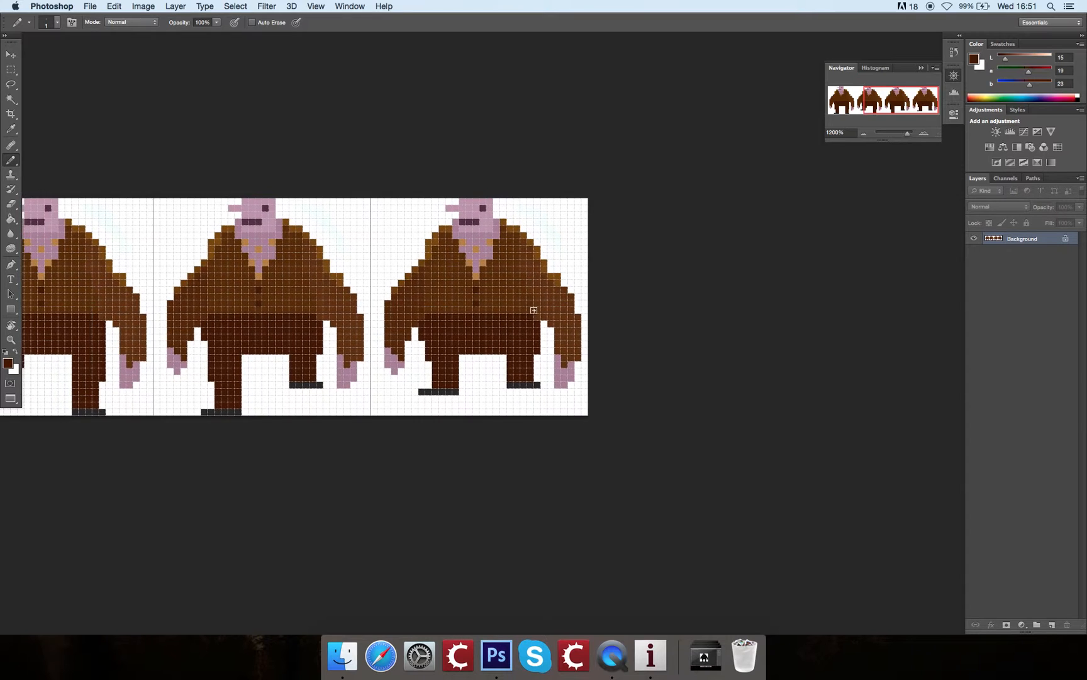
{"action": "key", "text": "super+equal"}
{"action": "key", "text": "super+equal"}
{"action": "key", "text": "super+equal"}
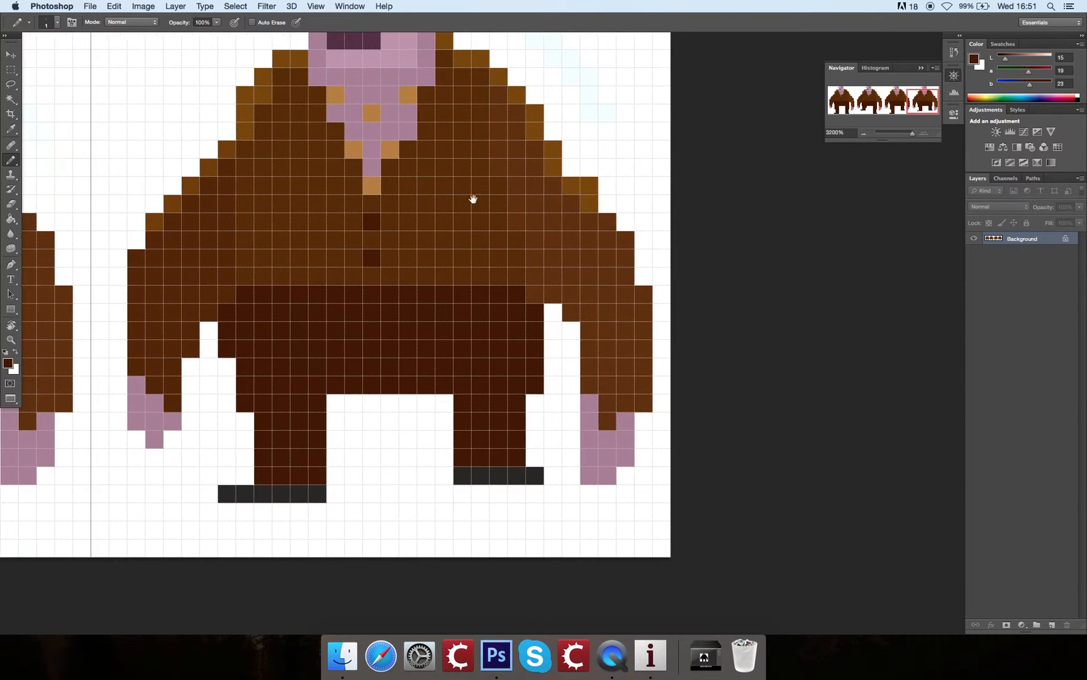
{"action": "left_click_drag", "start_coordinate": [387, 117], "coordinate": [450, 171]}
{"action": "left_click", "coordinate": [429, 127], "text": "alt"}
{"action": "left_click", "coordinate": [437, 155]}
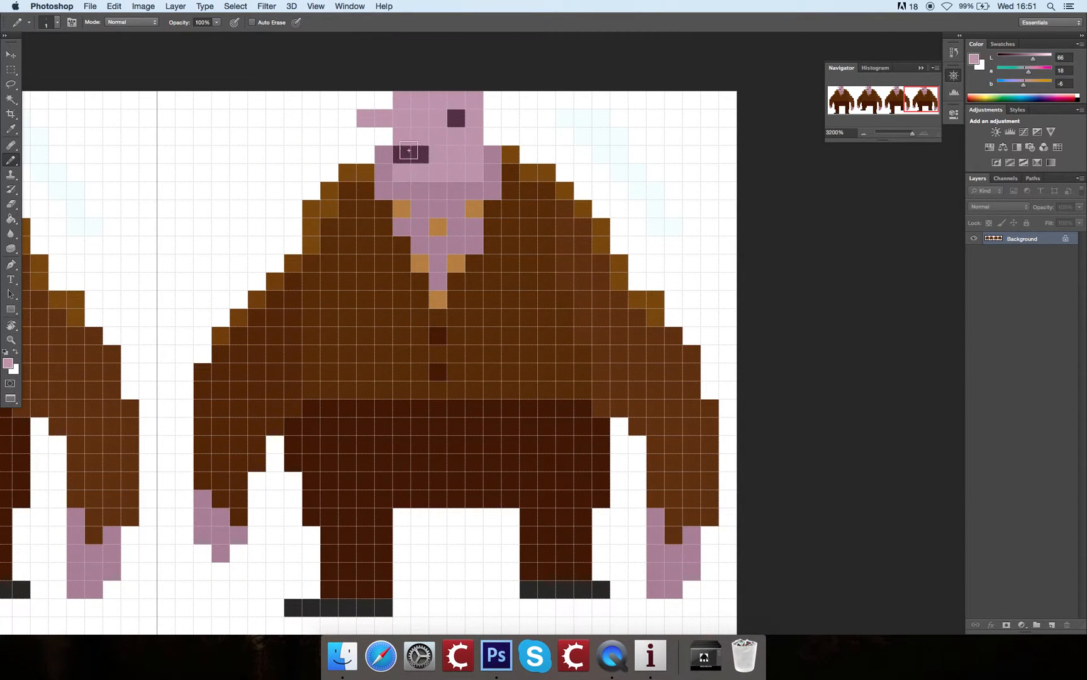
{"action": "left_click", "coordinate": [413, 151], "text": "alt"}
{"action": "mouse_move", "coordinate": [419, 170]}
{"action": "left_mouse_down"}
{"action": "mouse_move", "coordinate": [402, 170]}
{"action": "mouse_move", "coordinate": [417, 149]}
{"action": "mouse_move", "coordinate": [424, 168]}
{"action": "left_mouse_up"}
{"action": "key", "text": "super+z"}
{"action": "key", "text": "super+z"}
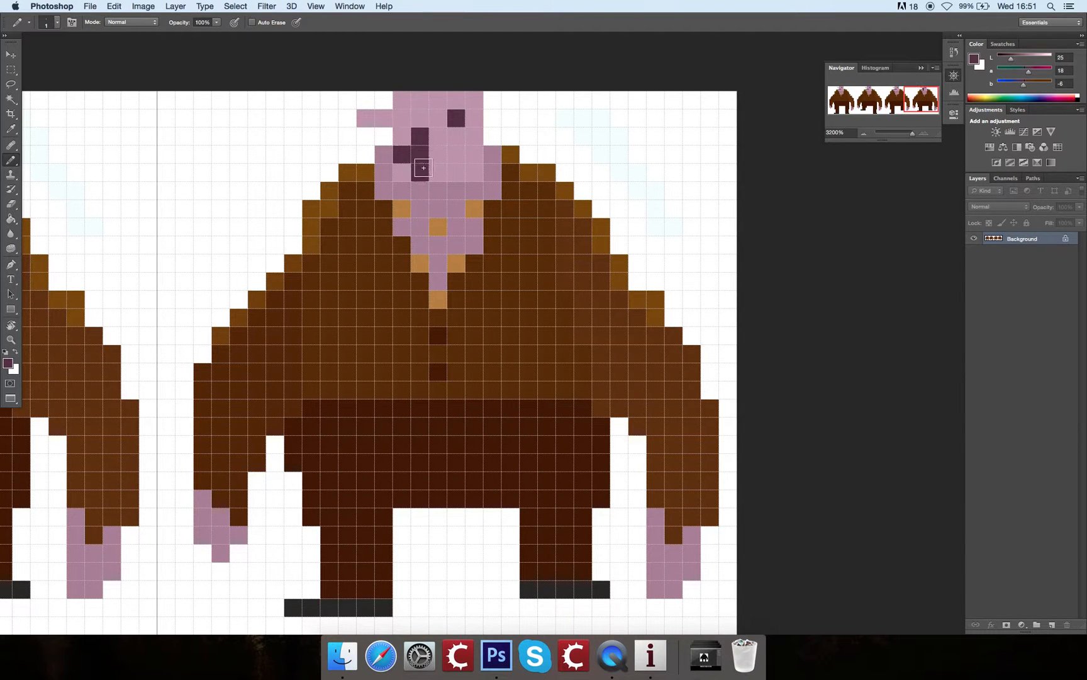
{"action": "left_click", "coordinate": [405, 117], "text": "alt"}
{"action": "left_click", "coordinate": [402, 154]}
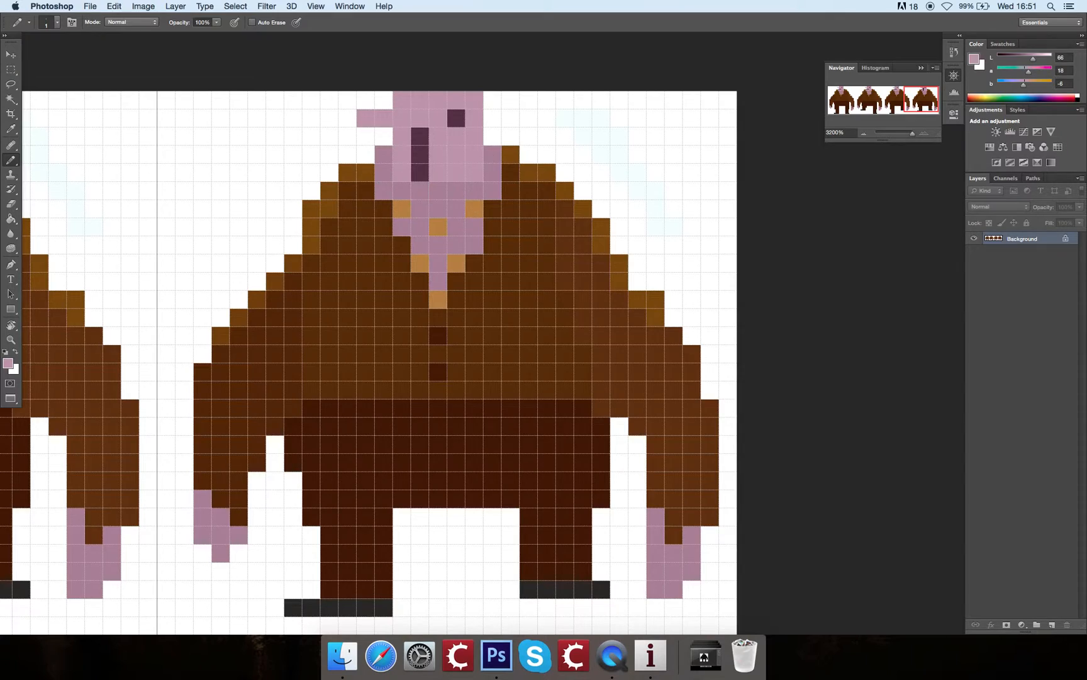
Step: Examine all four frames of the sprite sheet side by side
{"action": "key", "text": "super+minus"}
{"action": "mouse_move", "coordinate": [608, 291]}
{"action": "left_mouse_down"}
{"action": "mouse_move", "coordinate": [681, 280]}
{"action": "mouse_move", "coordinate": [840, 204]}
{"action": "mouse_move", "coordinate": [808, 245]}
{"action": "mouse_move", "coordinate": [717, 227]}
{"action": "mouse_move", "coordinate": [779, 242]}
{"action": "mouse_move", "coordinate": [808, 291]}
{"action": "left_mouse_up"}
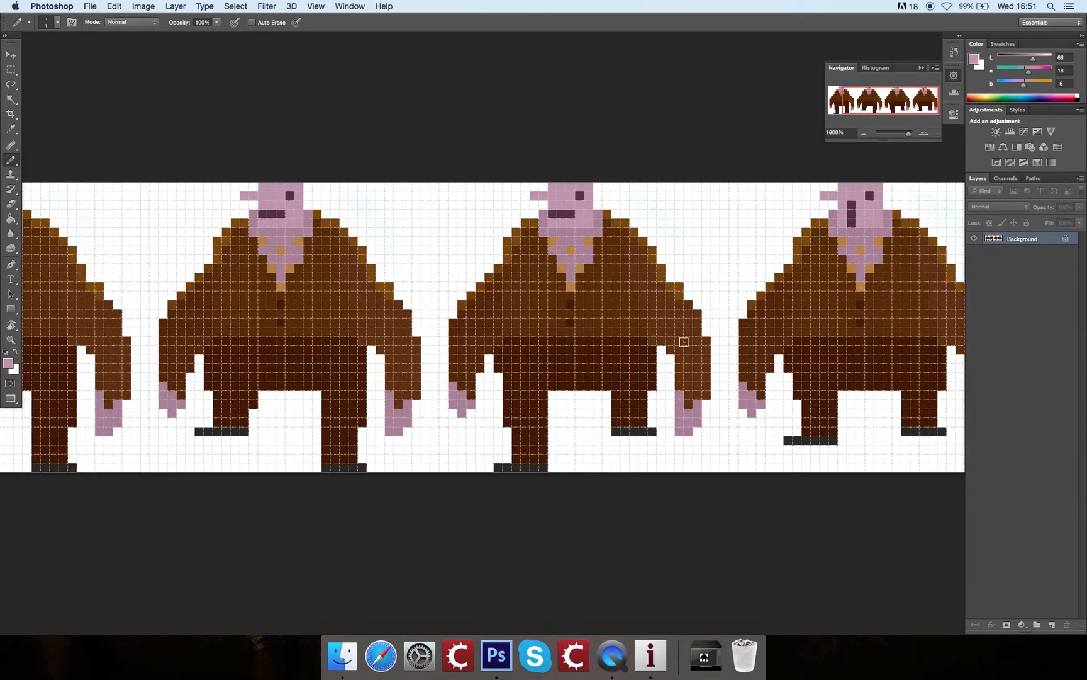
{"action": "key", "text": "super+minus"}
{"action": "mouse_move", "coordinate": [778, 255]}
{"action": "left_mouse_down"}
{"action": "mouse_move", "coordinate": [691, 257]}
{"action": "mouse_move", "coordinate": [750, 258]}
{"action": "mouse_move", "coordinate": [704, 255]}
{"action": "mouse_move", "coordinate": [735, 266]}
{"action": "left_mouse_up"}
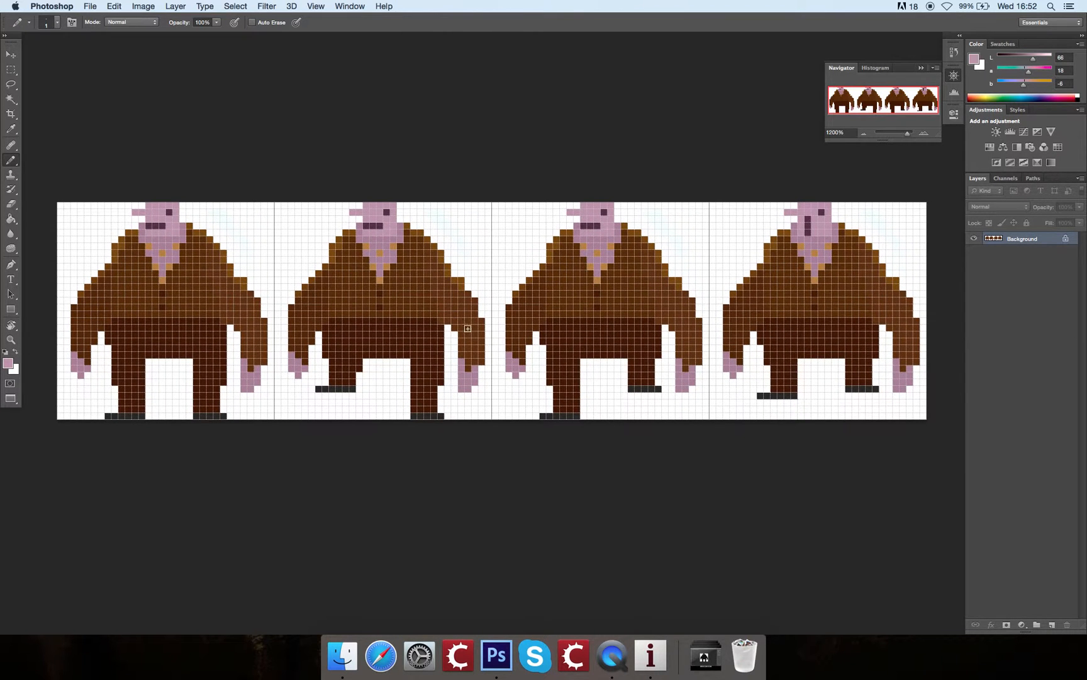